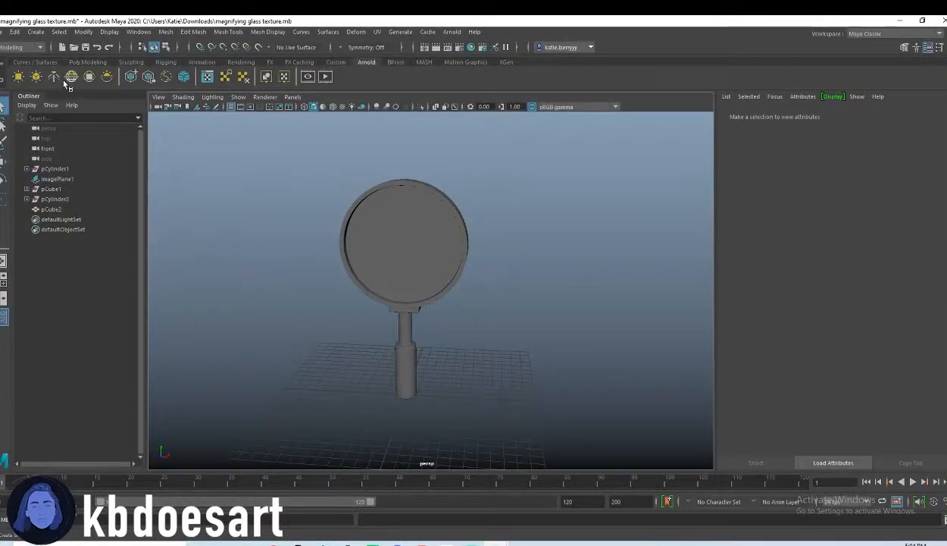
- Add an Arnold skydome light to the scene around the magnifying glass
click(71, 77)
alt+drag(478, 313, 426, 299)
scroll(429, 288, up, 2)
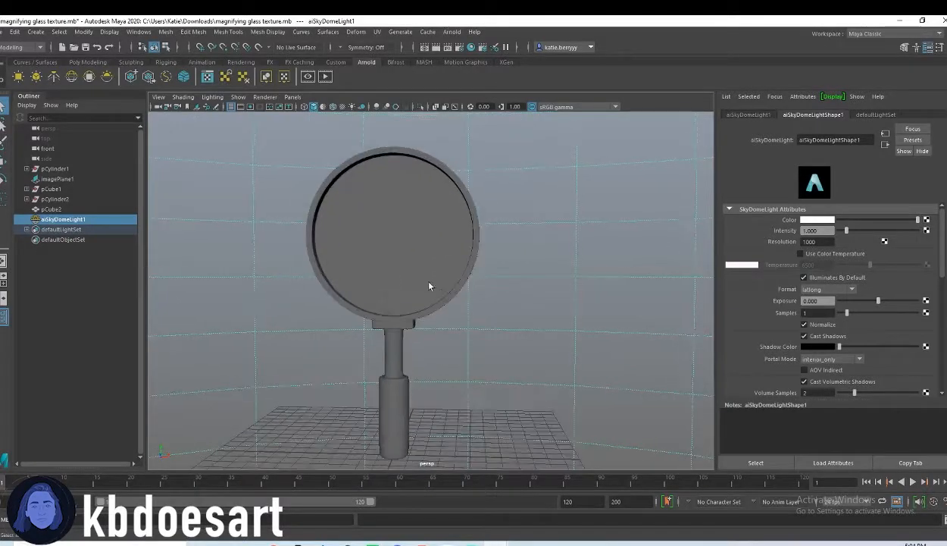
- Switch the magnifying glass to face selection and select the outer ring and all central wedge faces on the lens's front side
click(418, 233)
right_drag(415, 229, 438, 260)
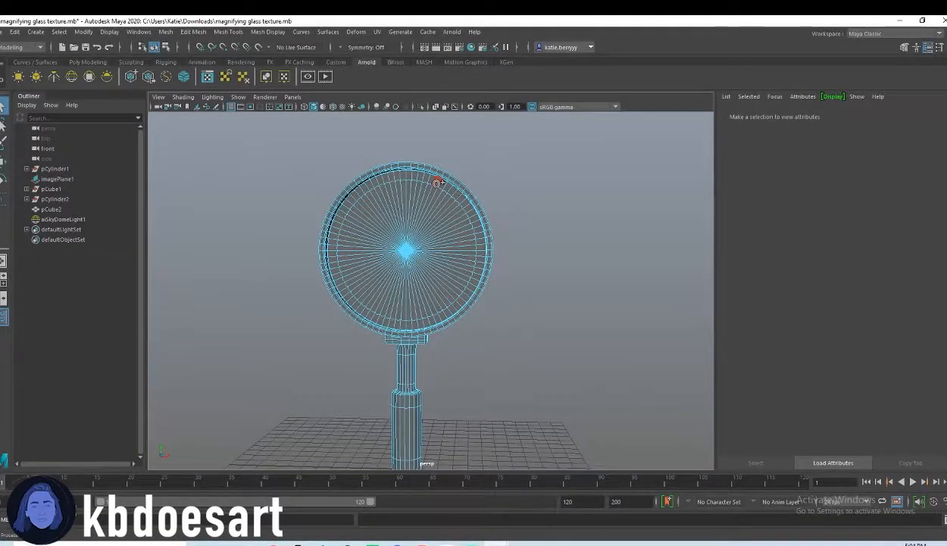
click(437, 182)
double_click(438, 184)
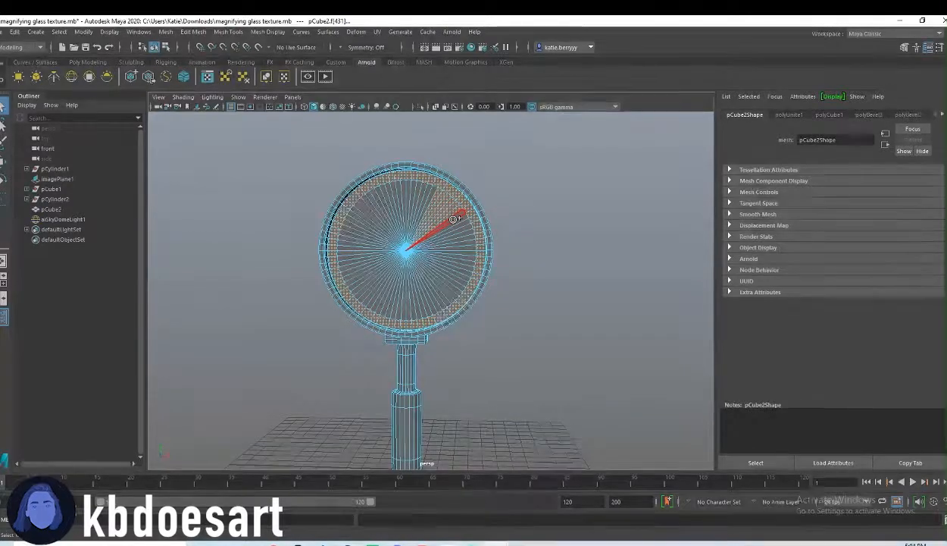
mouse_move(454, 219)
mouse_down()
mouse_move(394, 309)
mouse_move(427, 216)
mouse_up()
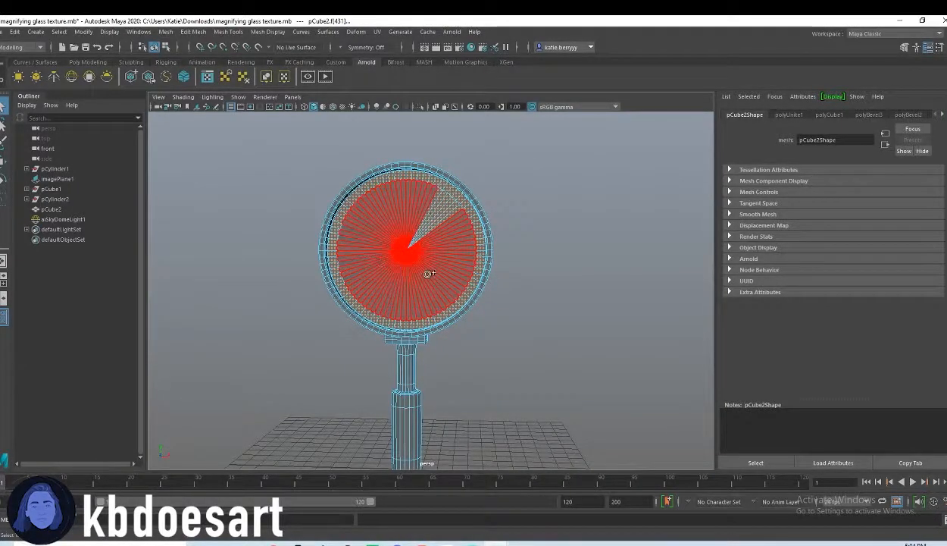
mouse_move(359, 273)
mouse_down()
mouse_move(385, 233)
mouse_move(448, 229)
mouse_move(395, 229)
mouse_up()
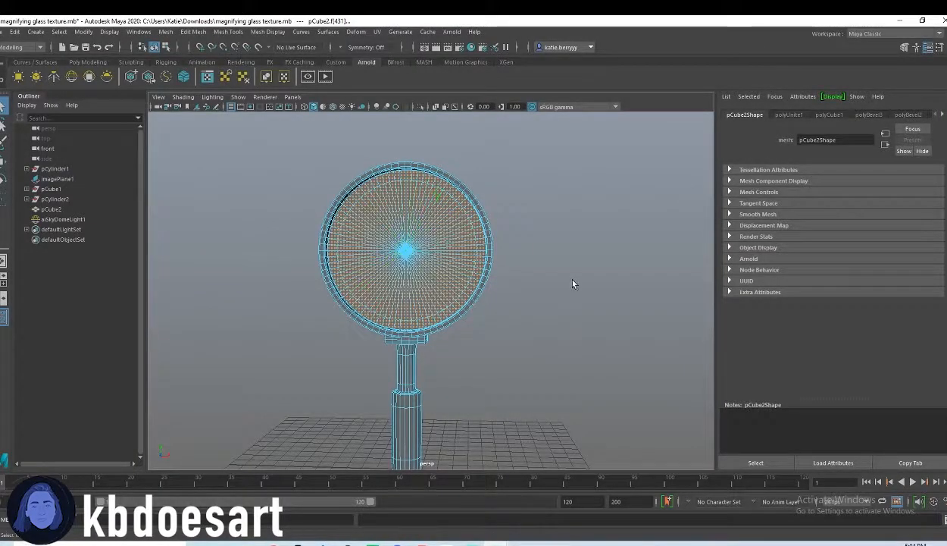
- Add the outer ring and central wedge faces on the lens's reverse side to the selection
scroll(519, 260, up, 10)
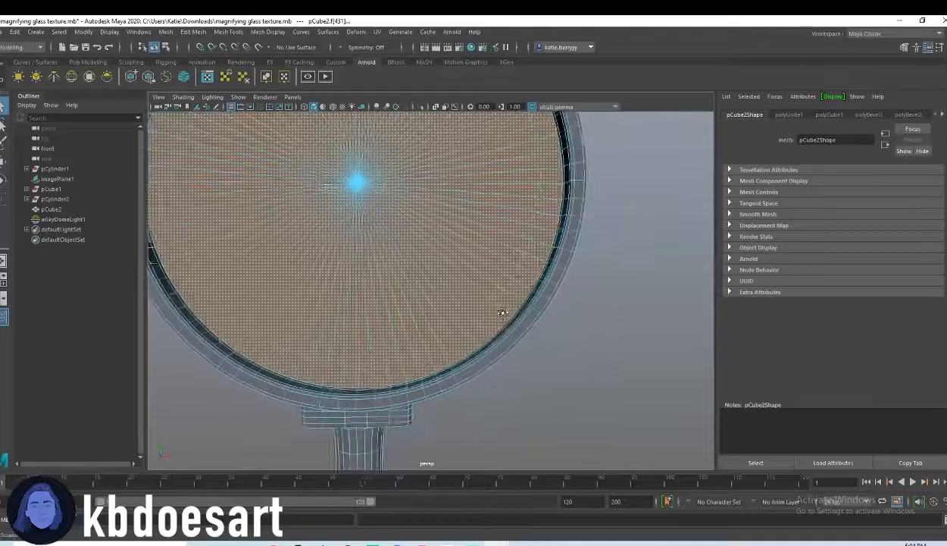
alt+drag(533, 322, 489, 316)
alt+drag(416, 329, 604, 326)
click(391, 411)
shift+double_click(413, 421)
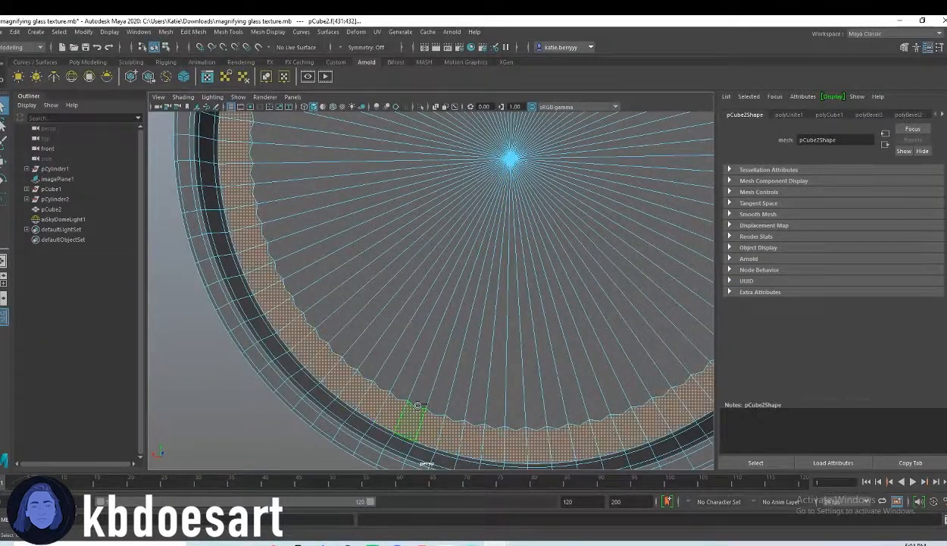
mouse_move(597, 383)
alt+right_down()
mouse_move(471, 332)
mouse_move(458, 303)
alt+right_up()
alt+drag(458, 303, 482, 318)
mouse_move(534, 265)
shift+mouse_down()
mouse_move(436, 239)
mouse_move(445, 210)
shift+mouse_up()
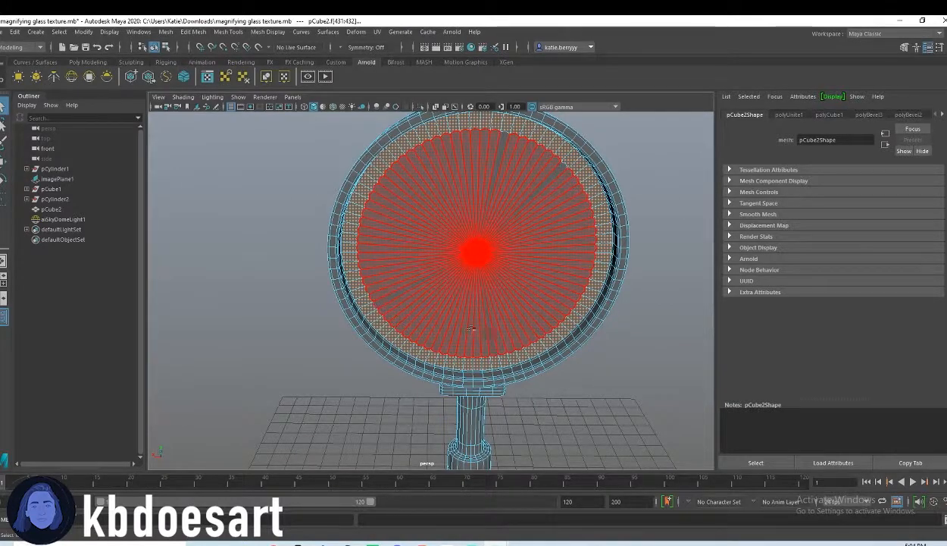
click(617, 381)
- Assign a new Arnold aiStandardSurface material to the selected lens faces
alt+drag(618, 382, 489, 246)
right_click(489, 247)
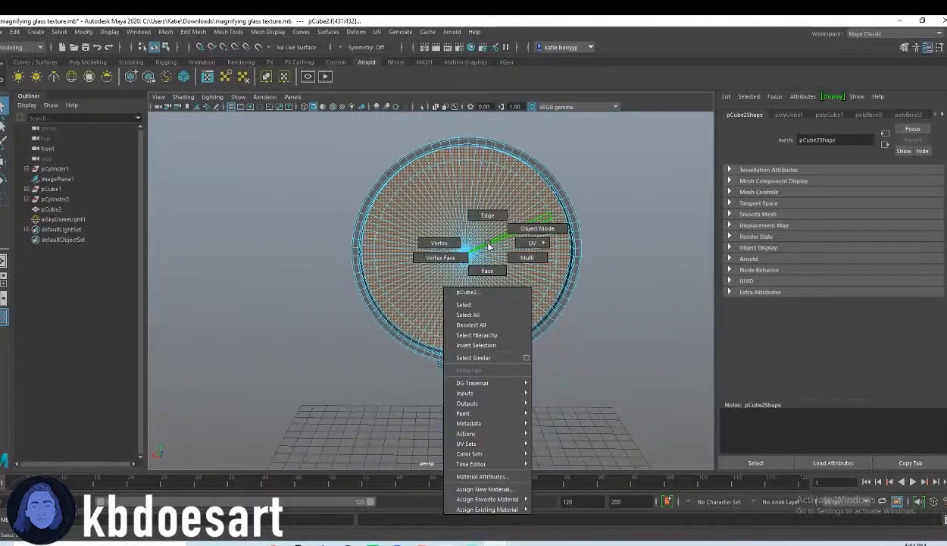
click(485, 489)
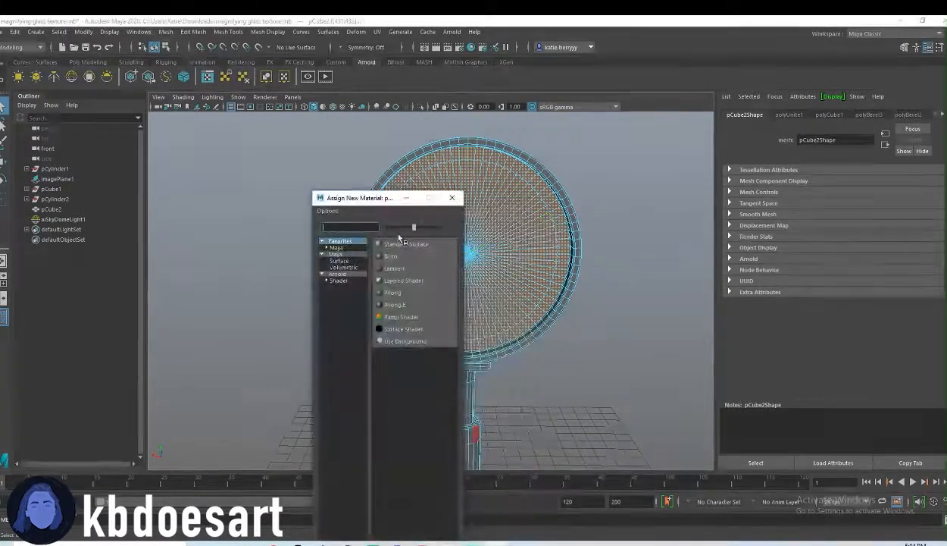
click(339, 281)
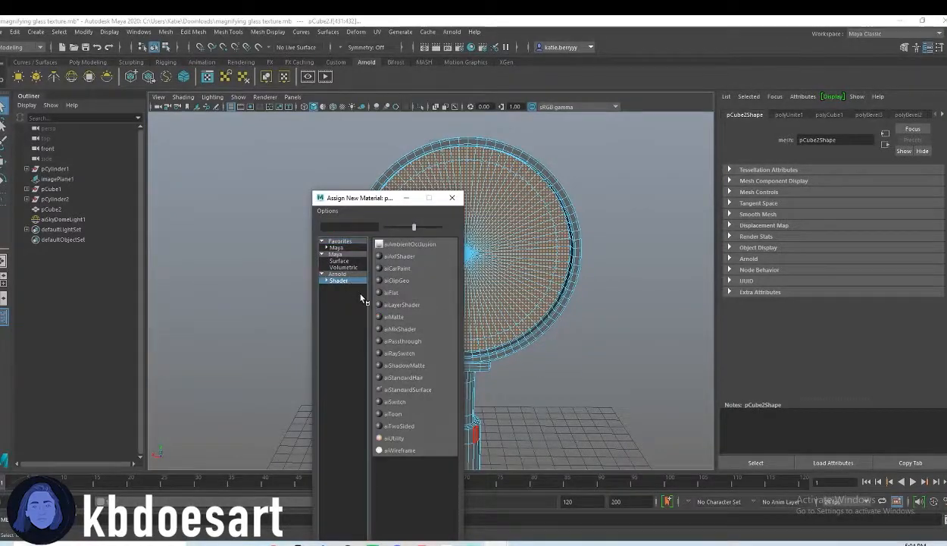
click(410, 391)
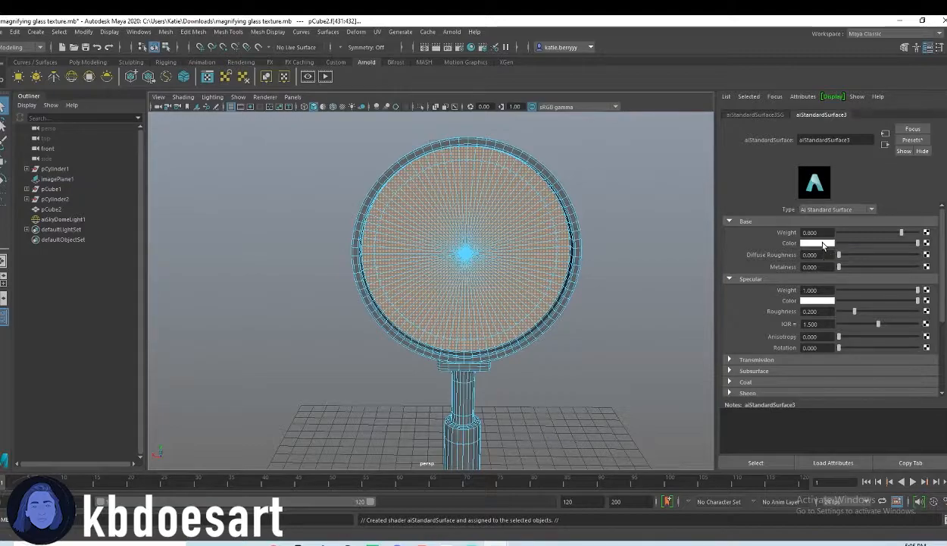
- Give the lens material a pale cyan base color and raise its transmission weight close to the maximum
click(823, 243)
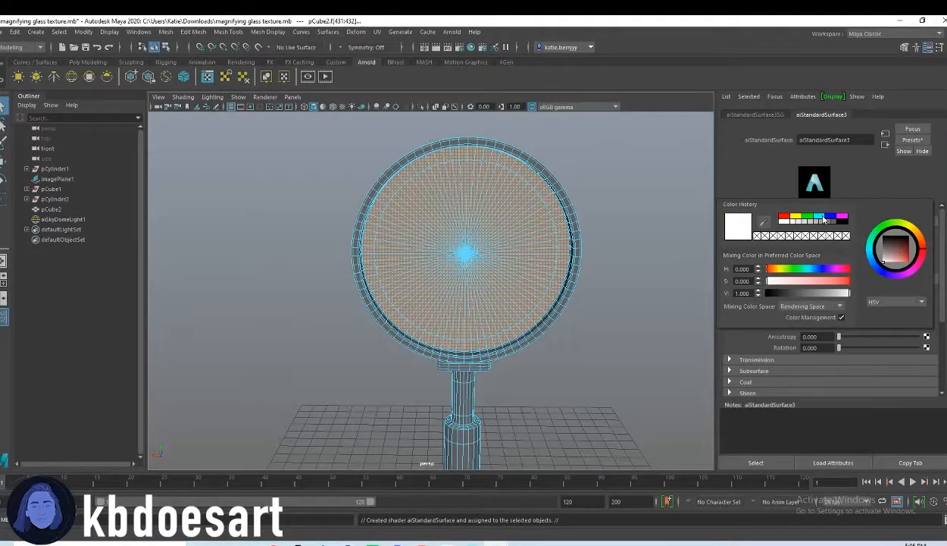
click(810, 268)
click(795, 282)
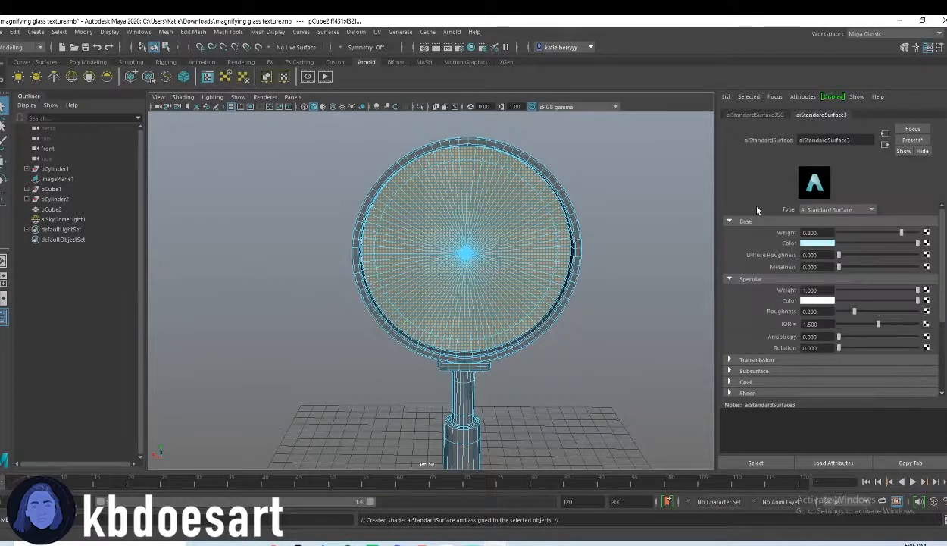
click(800, 358)
scroll(800, 358, down, 2)
drag(839, 310, 921, 315)
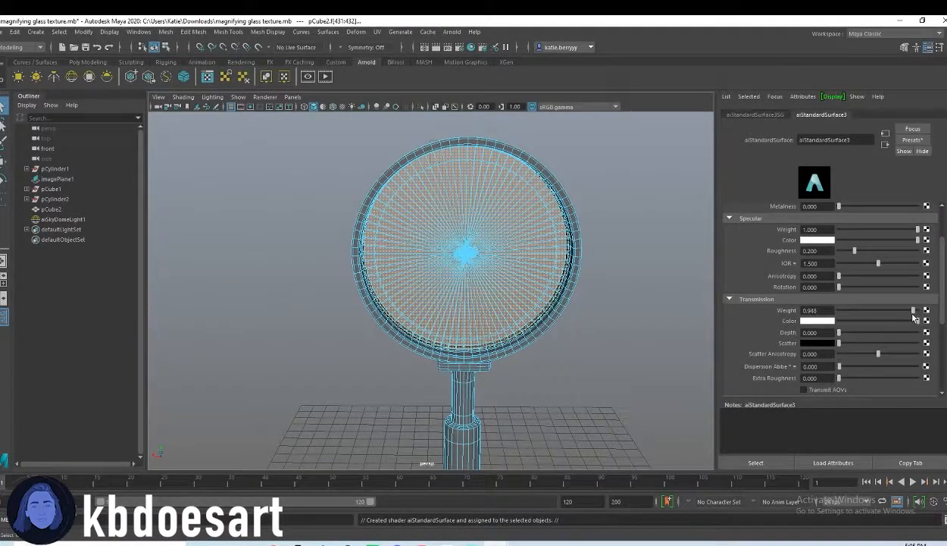
- Select the whole magnifying glass and compare its shaded and lit viewport display
click(618, 276)
alt+drag(560, 338, 520, 332)
click(548, 218)
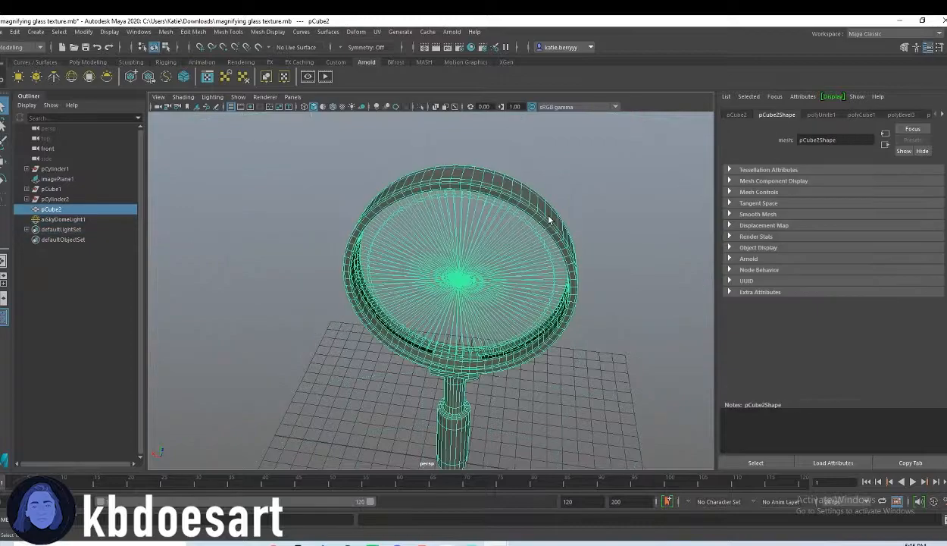
key(5)
click(563, 201)
key(7)
key(5)
key(7)
- Return to face selection and select the flat face loop around the rim surrounding the lens
alt+drag(515, 389, 506, 328)
click(533, 343)
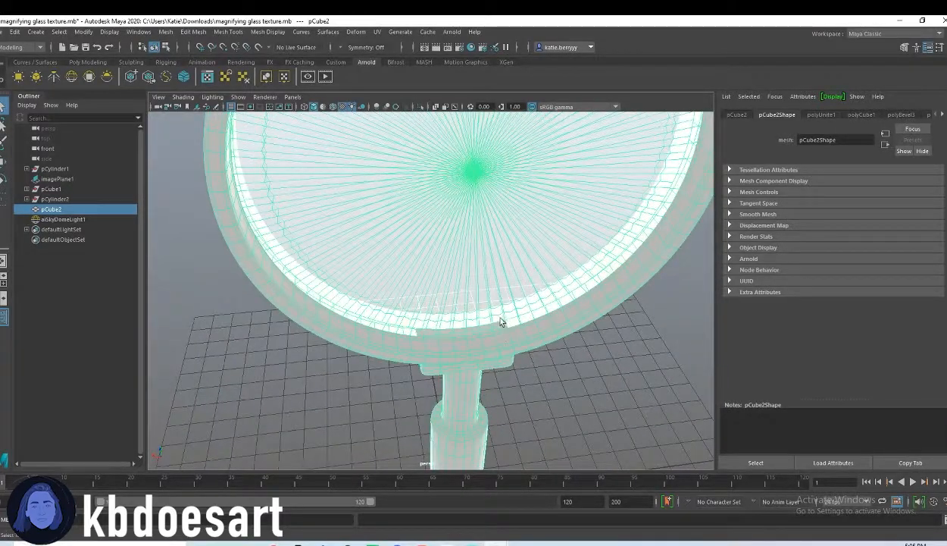
right_drag(520, 331, 521, 311)
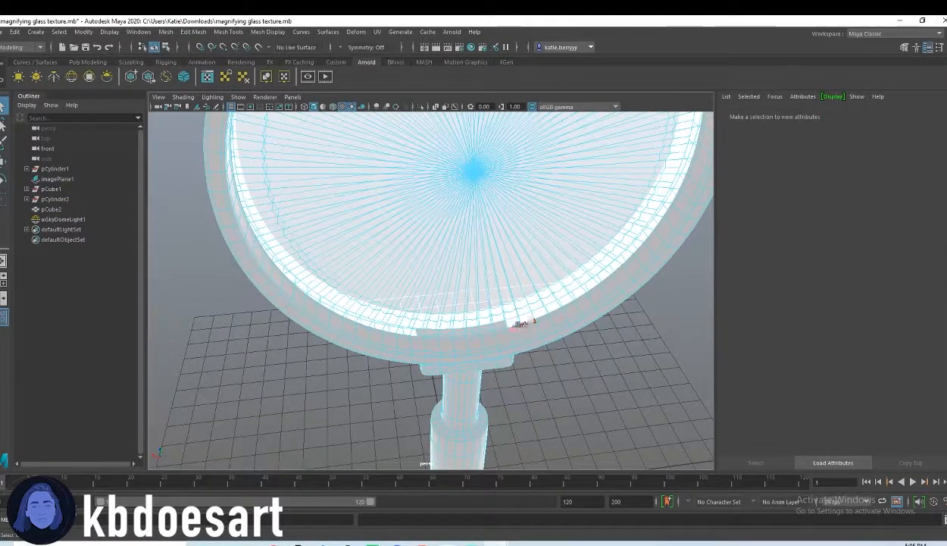
click(528, 326)
shift+double_click(522, 343)
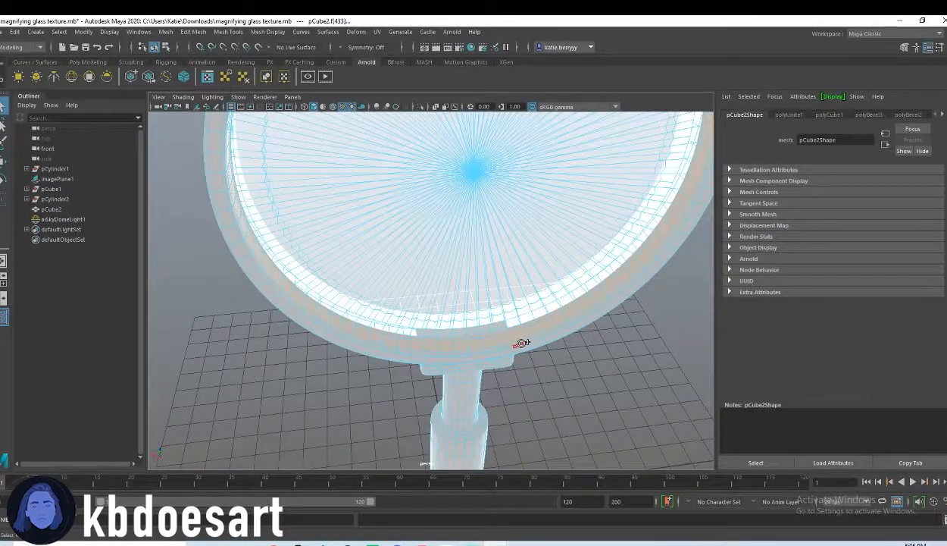
key(ctrl+s)
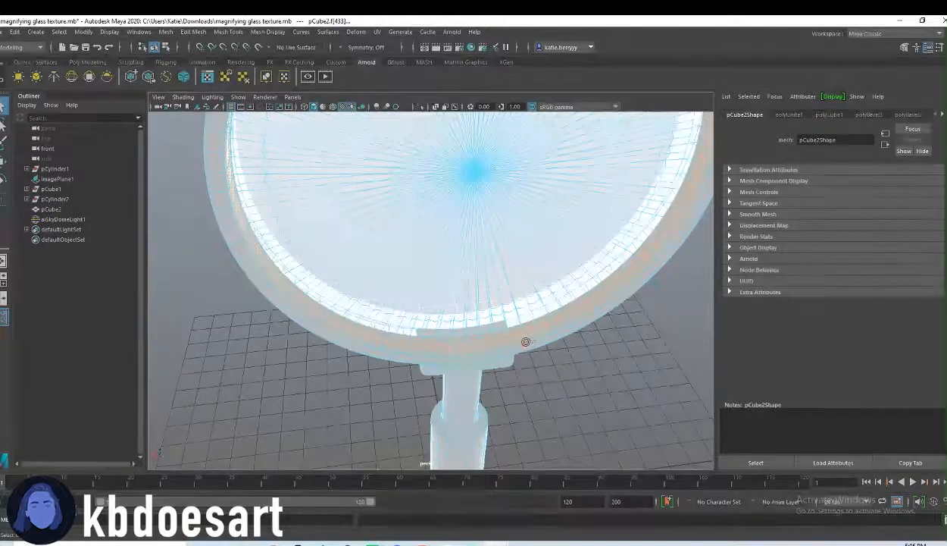
- Switch to textured display and add the face loop around the rim's outer side to the selection
alt+drag(526, 366, 567, 339)
key(6)
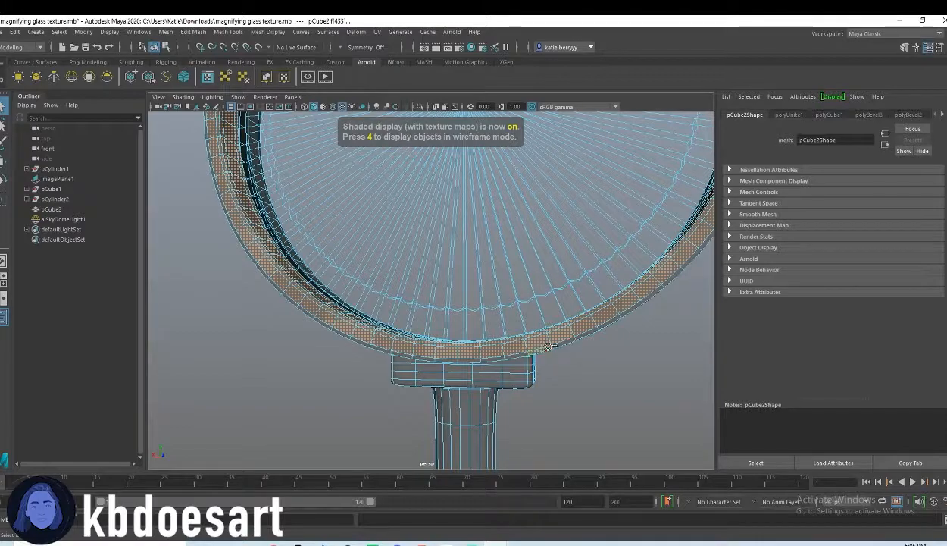
mouse_move(573, 335)
alt+mouse_down()
mouse_move(567, 345)
mouse_move(554, 304)
alt+mouse_up()
shift+click(559, 295)
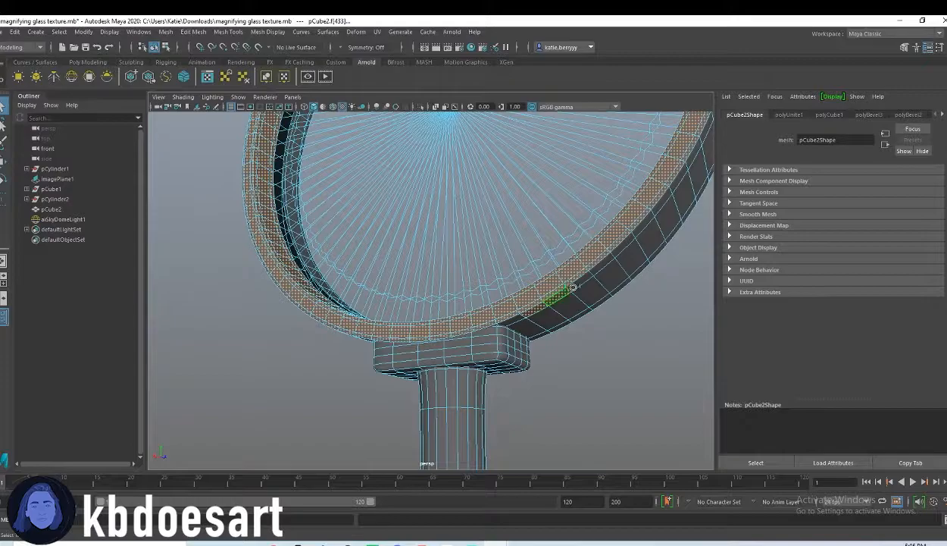
alt+drag(575, 345, 417, 290)
alt+drag(478, 298, 388, 346)
shift+double_click(369, 346)
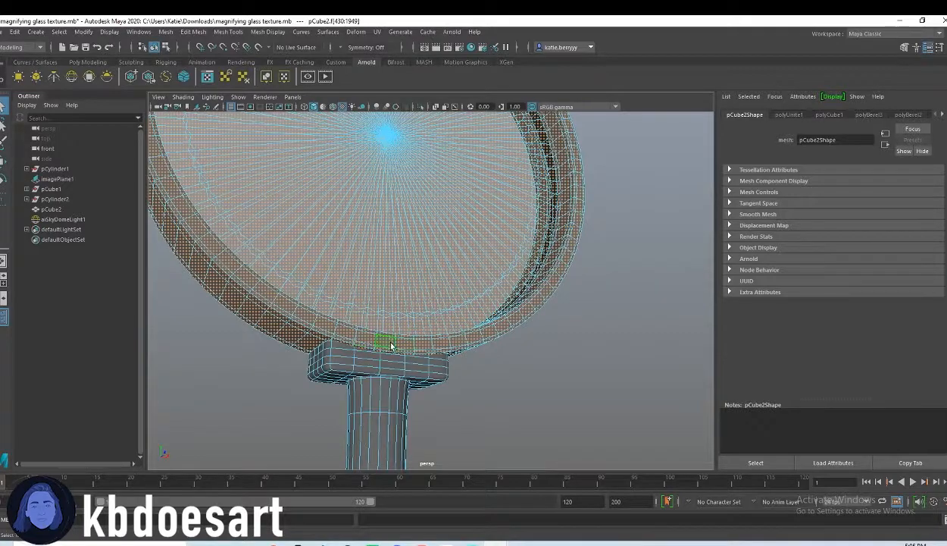
key(ctrl+z)
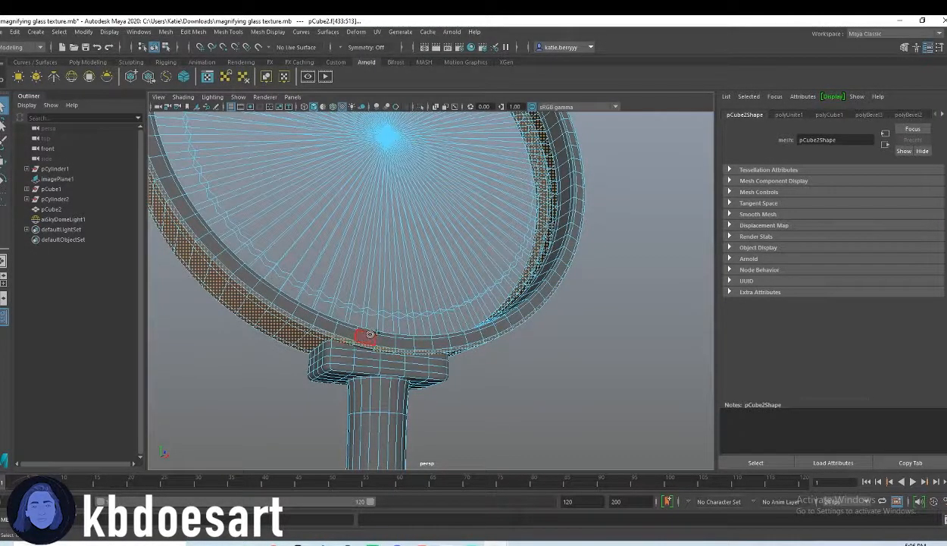
- Add the remaining face loops of the rim to the selection, leaving out the lens faces
alt+drag(349, 332, 392, 355)
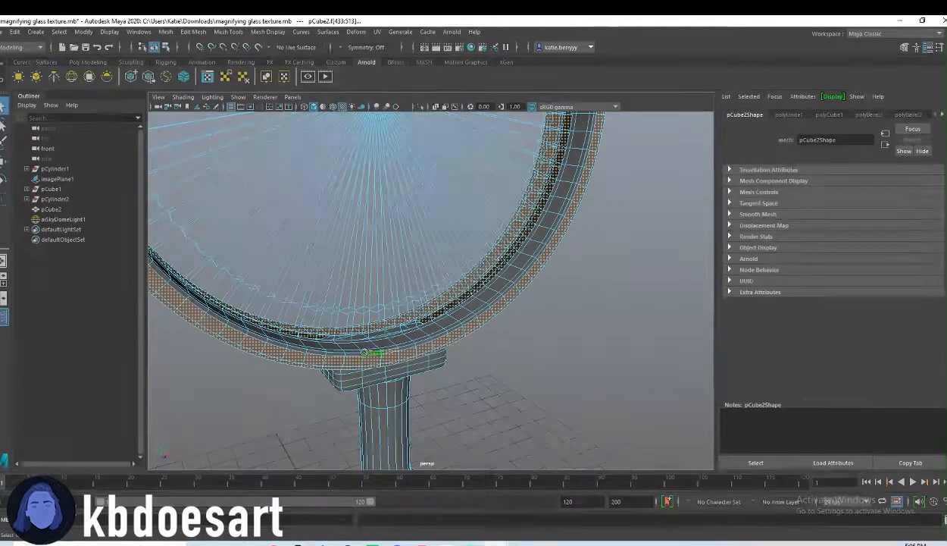
alt+right_drag(387, 346, 461, 355)
alt+drag(460, 356, 338, 384)
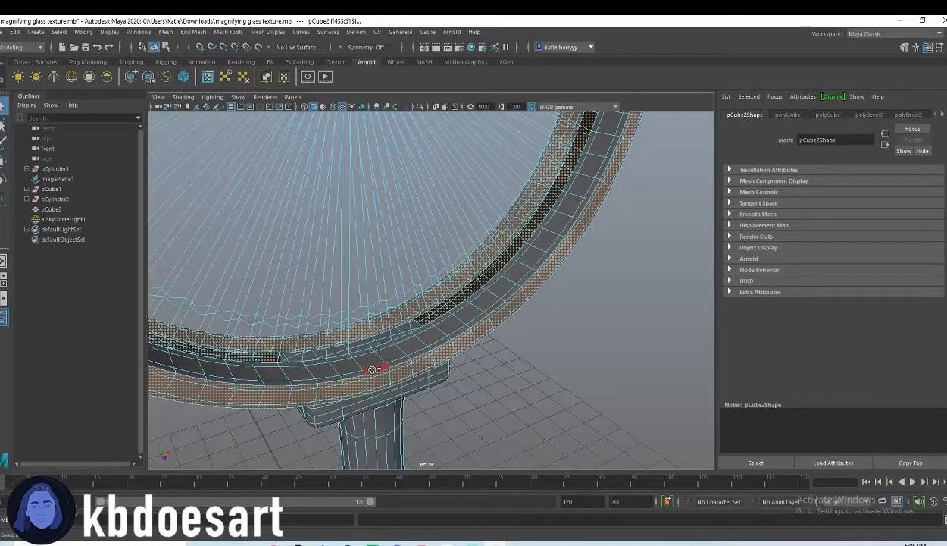
shift+double_click(353, 363)
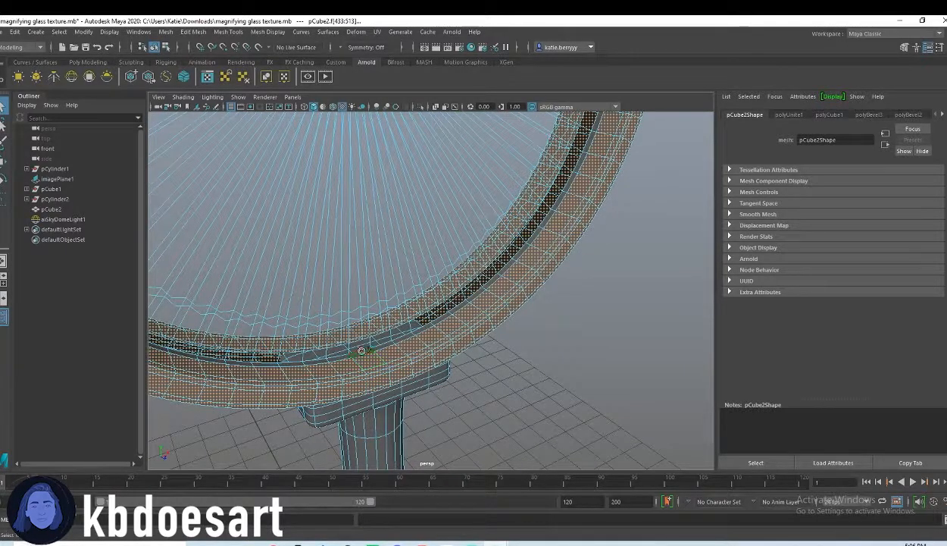
alt+drag(560, 385, 507, 324)
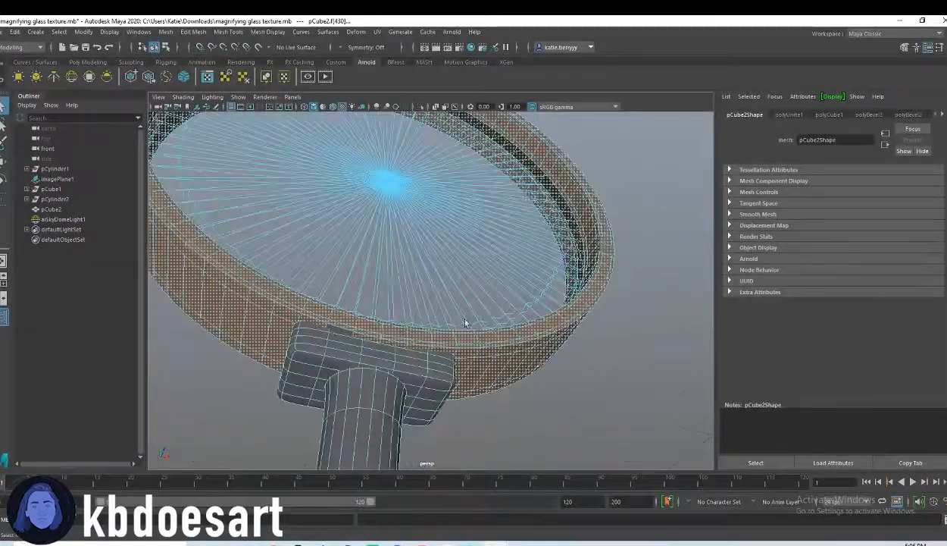
alt+drag(346, 331, 454, 371)
alt+right_drag(456, 372, 516, 394)
alt+middle_drag(516, 393, 509, 370)
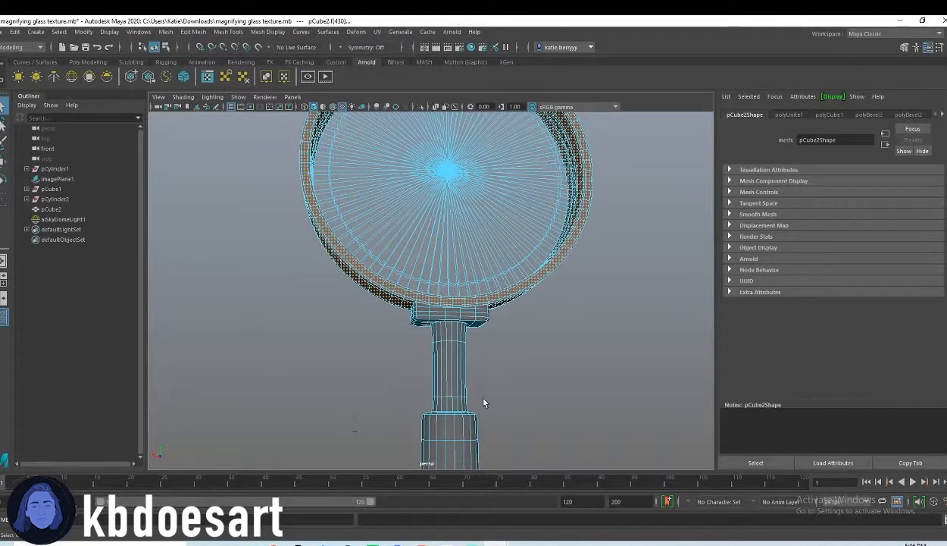
- Add the upper side face loops of the connector block beneath the rim to the selection
scroll(490, 415, down, 3)
alt+middle_drag(490, 416, 415, 301)
alt+right_drag(444, 376, 625, 310)
alt+middle_drag(475, 262, 478, 320)
scroll(465, 317, up, 4)
alt+drag(349, 321, 433, 314)
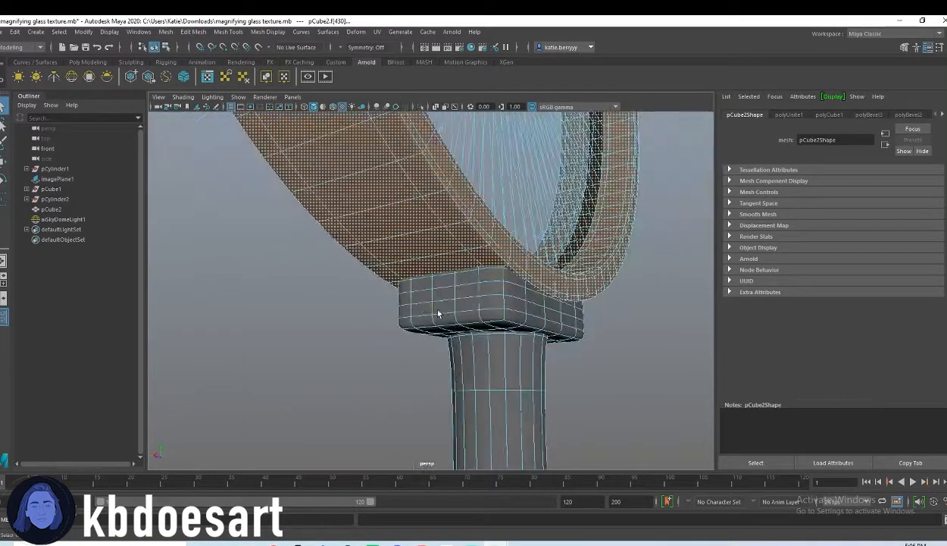
shift+click(483, 273)
shift+double_click(467, 276)
shift+click(505, 289)
shift+double_click(487, 290)
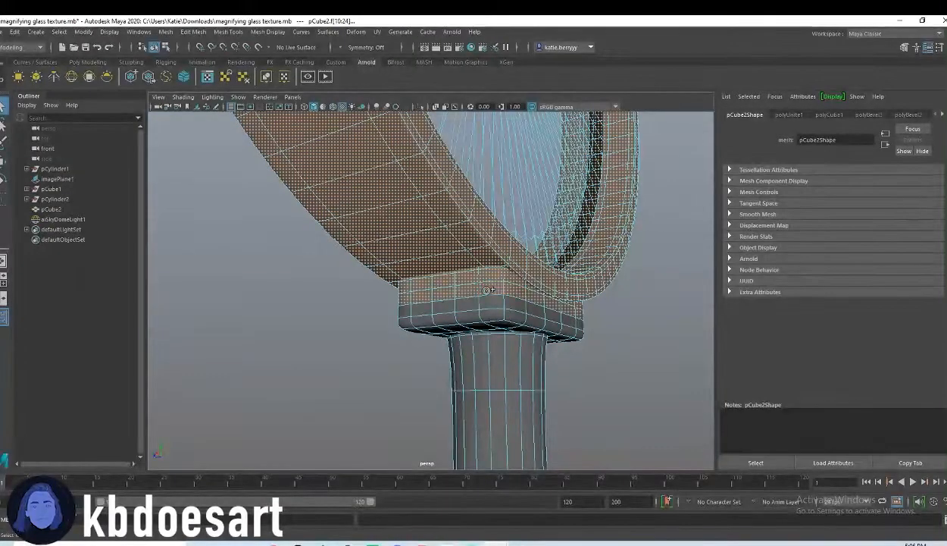
- Add the connector block's lower side loops, bottom edge loop and underside faces to the selection
shift+double_click(476, 315)
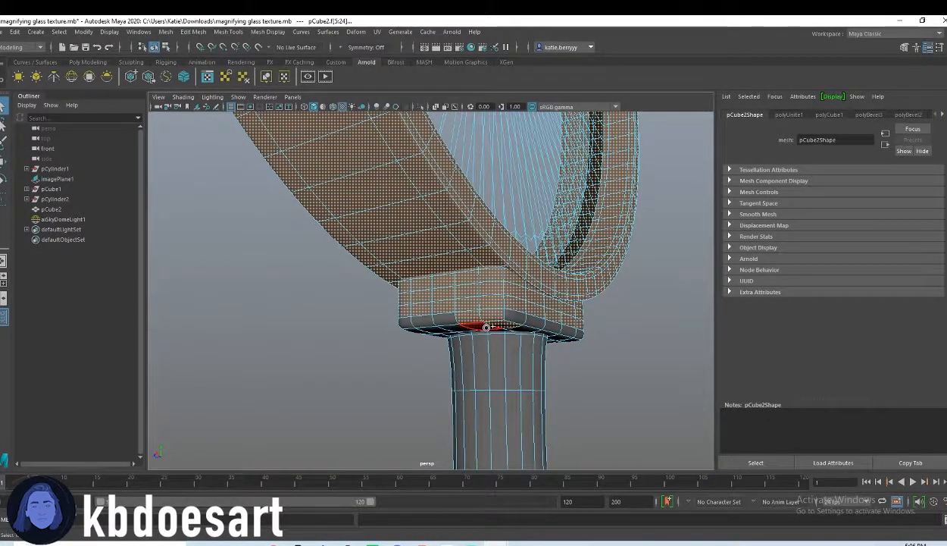
shift+double_click(479, 323)
shift+double_click(431, 319)
alt+drag(599, 364, 519, 239)
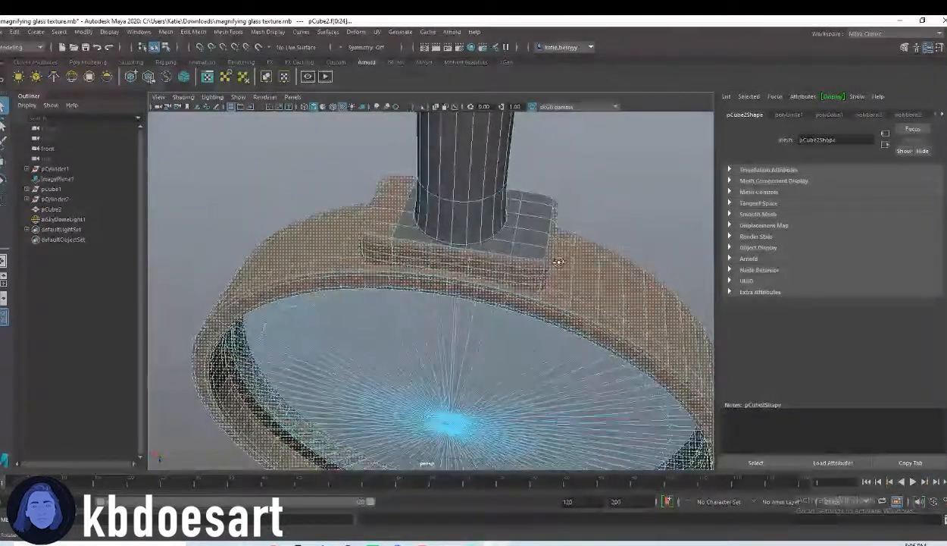
shift+double_click(514, 233)
shift+double_click(529, 234)
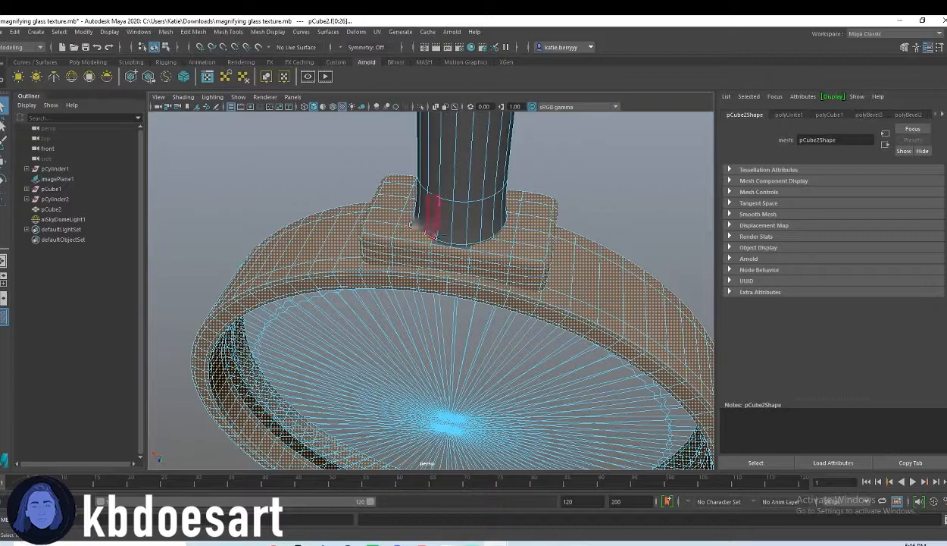
- Add the face loops at the stem's top end, directly beneath the connector block, to the selection
shift+click(439, 241)
alt+drag(432, 236, 505, 316)
scroll(543, 316, down, 5)
scroll(530, 307, down, 3)
scroll(595, 367, up, 6)
alt+drag(595, 367, 454, 310)
scroll(345, 202, up, 6)
alt+middle_drag(343, 198, 367, 247)
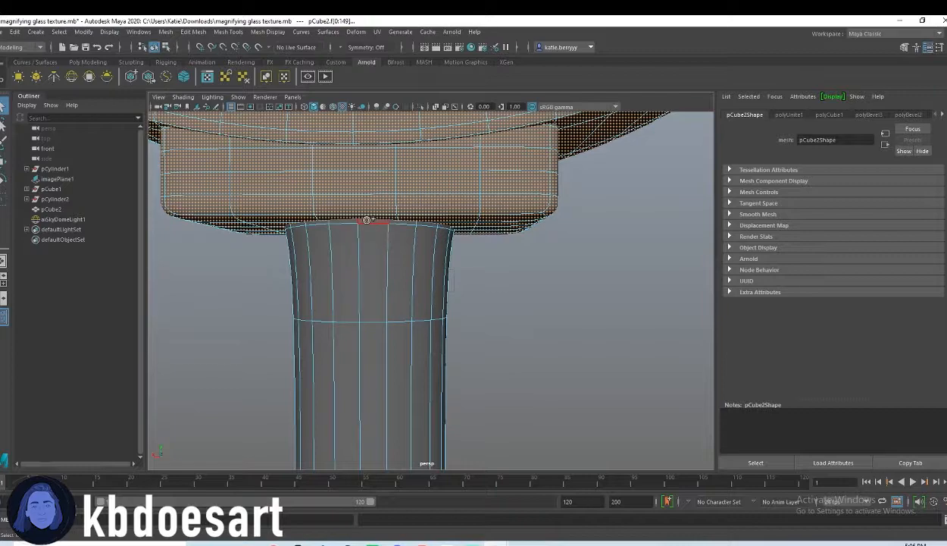
shift+click(351, 222)
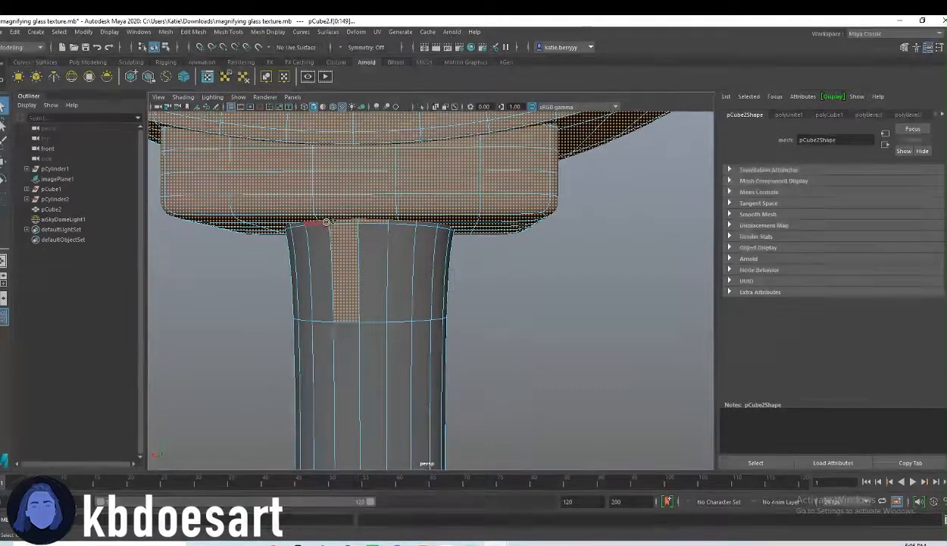
shift+click(375, 266)
shift+click(424, 265)
shift+click(405, 270)
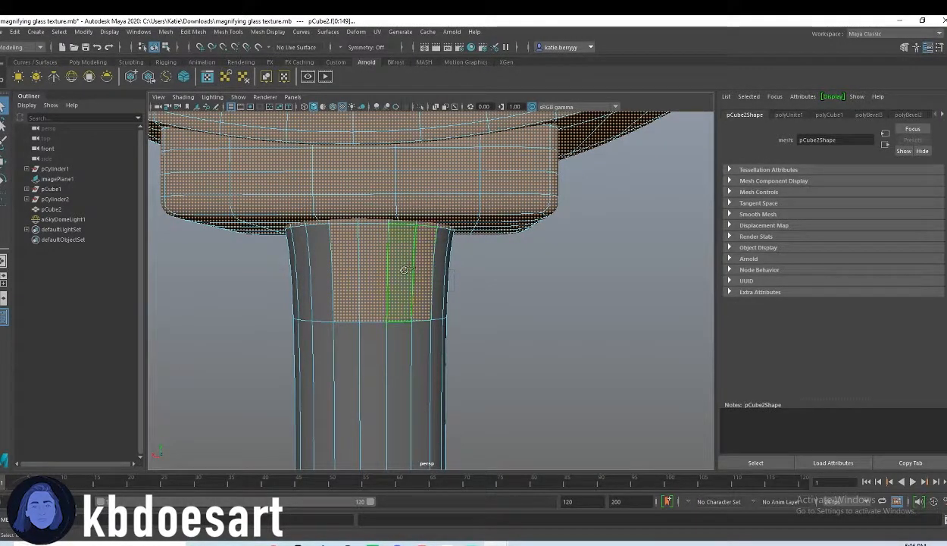
shift+click(326, 268)
shift+double_click(301, 263)
- Add the face loop along the long middle section of the stem to the selection
shift+click(370, 353)
shift+double_click(349, 355)
scroll(413, 366, down, 5)
alt+middle_drag(436, 375, 437, 338)
alt+right_drag(438, 338, 553, 356)
shift+click(411, 339)
shift+click(400, 338)
- Add the stem's lower face loops to the selection, down to where it meets the handle
alt+middle_drag(553, 356, 574, 253)
shift+click(361, 276)
shift+double_click(334, 289)
shift+click(383, 331)
shift+double_click(357, 330)
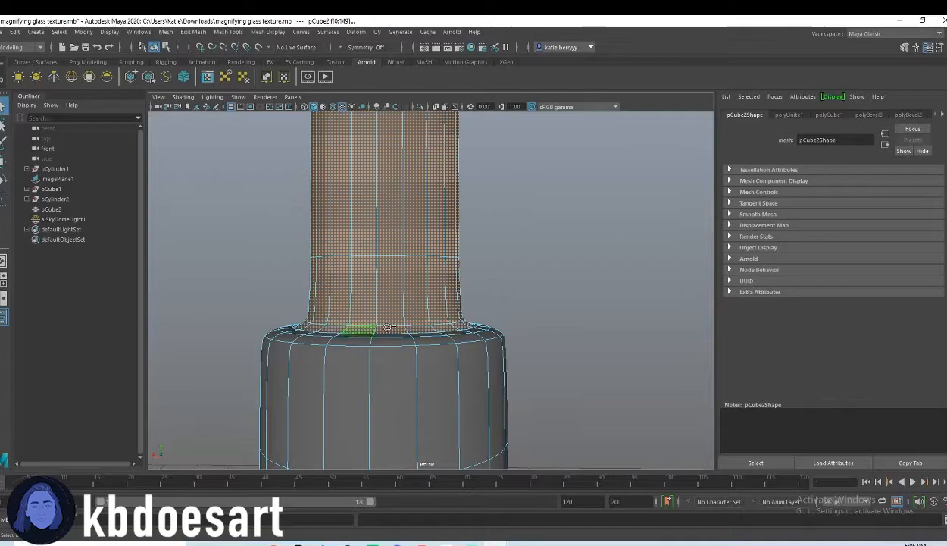
- Assign a new aiStandardSurface material to the selected faces of the rim, connector block and stem
scroll(482, 349, down, 4)
alt+drag(482, 348, 403, 334)
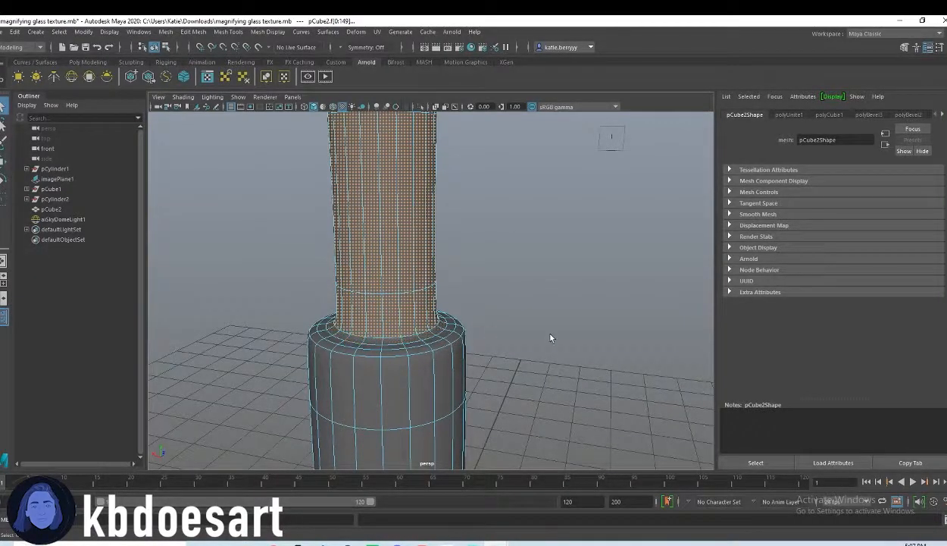
alt+drag(501, 313, 444, 271)
right_click(523, 187)
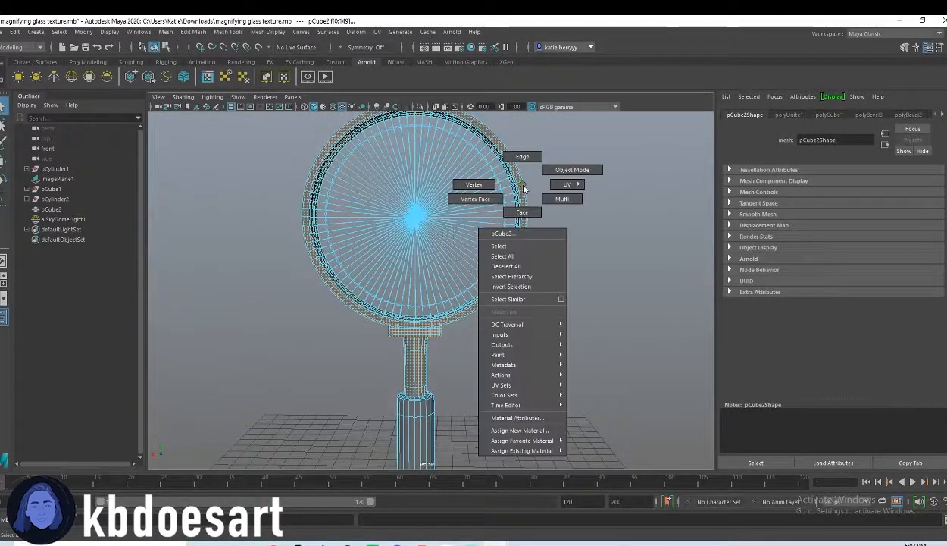
click(521, 430)
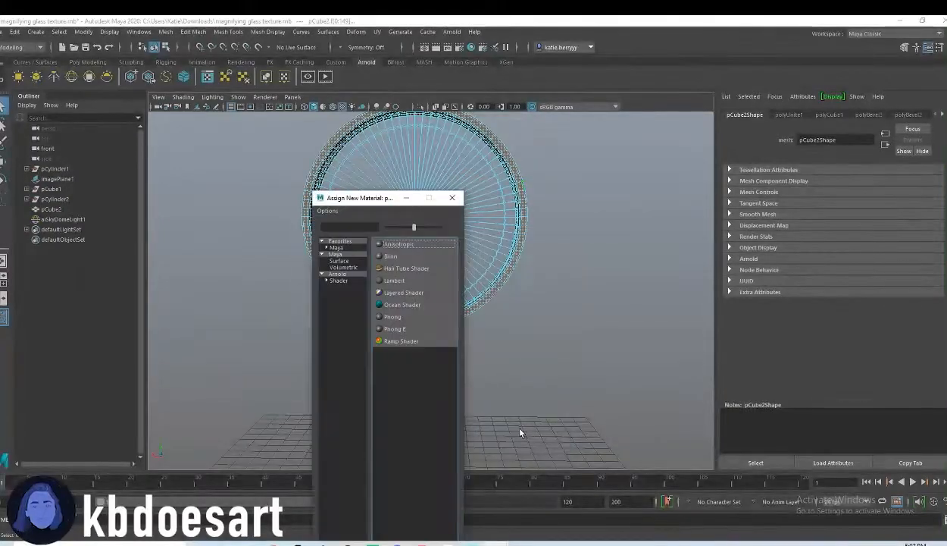
drag(375, 126, 473, 100)
click(430, 184)
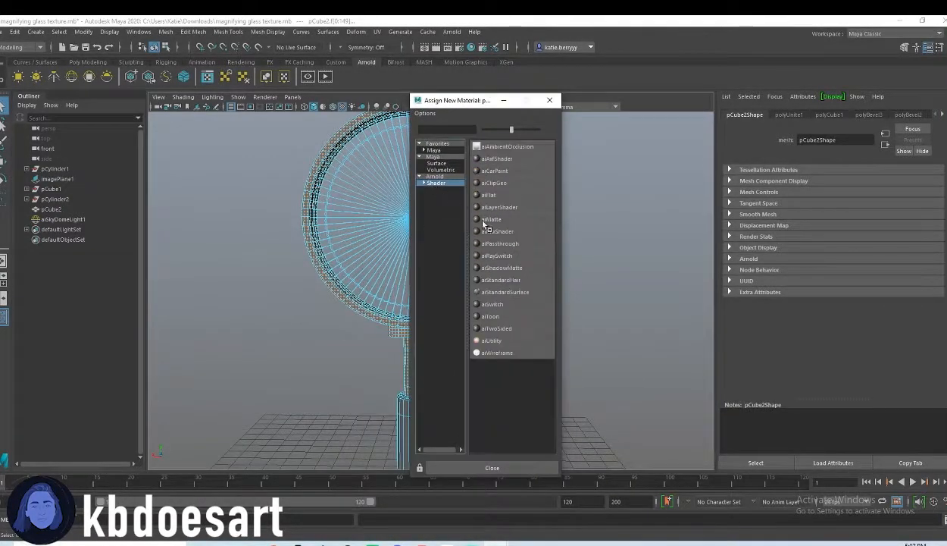
click(512, 294)
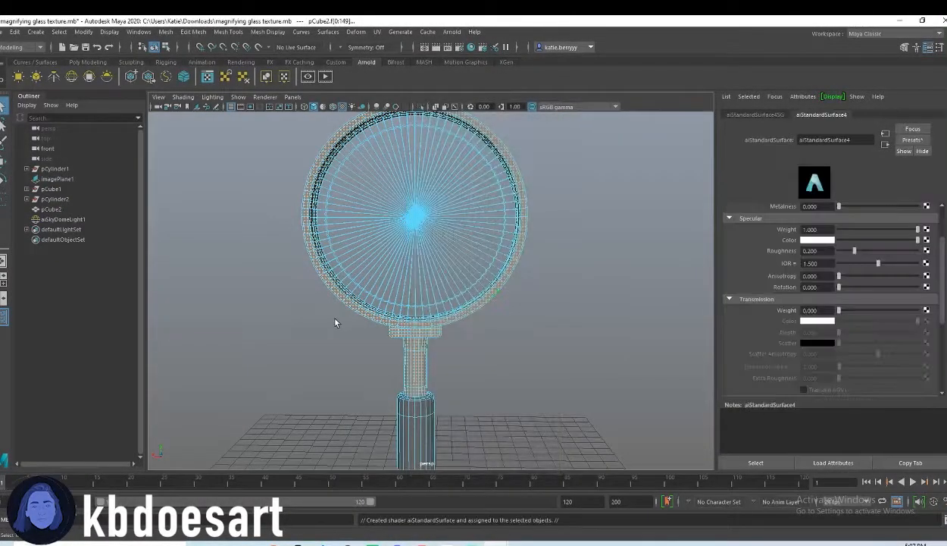
- Give the frame material a grey base colour, metalness 1.000, specular weight 0.162 and specular roughness 0.071
scroll(842, 306, up, 3)
click(802, 238)
drag(796, 294, 822, 295)
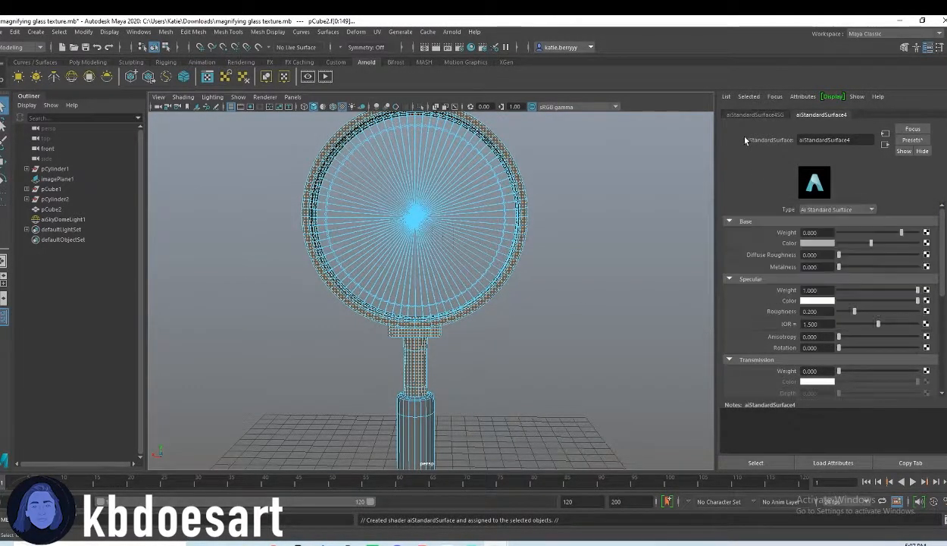
click(860, 267)
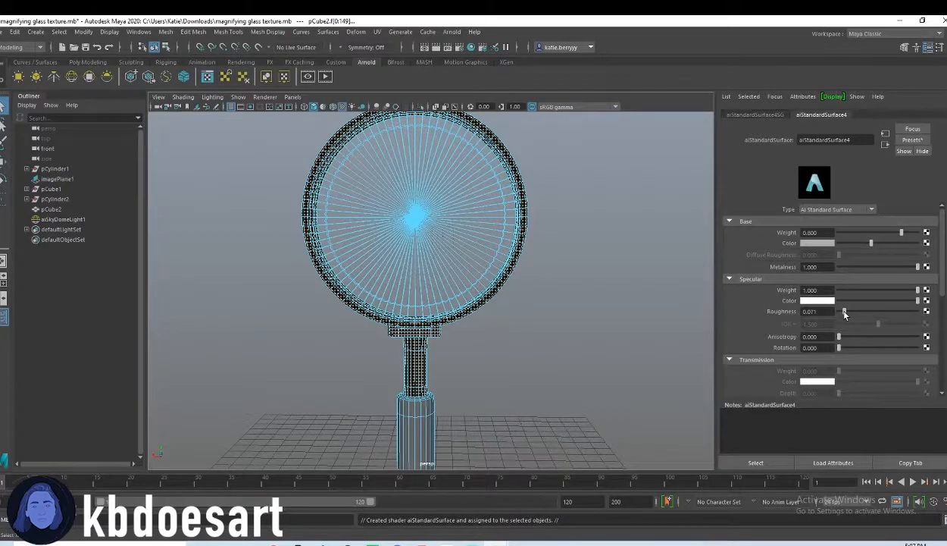
click(852, 291)
- Display the viewport with scene lighting and switch the magnifying glass model to face selection
key(7)
click(570, 247)
alt+drag(444, 364, 485, 368)
right_drag(399, 284, 399, 318)
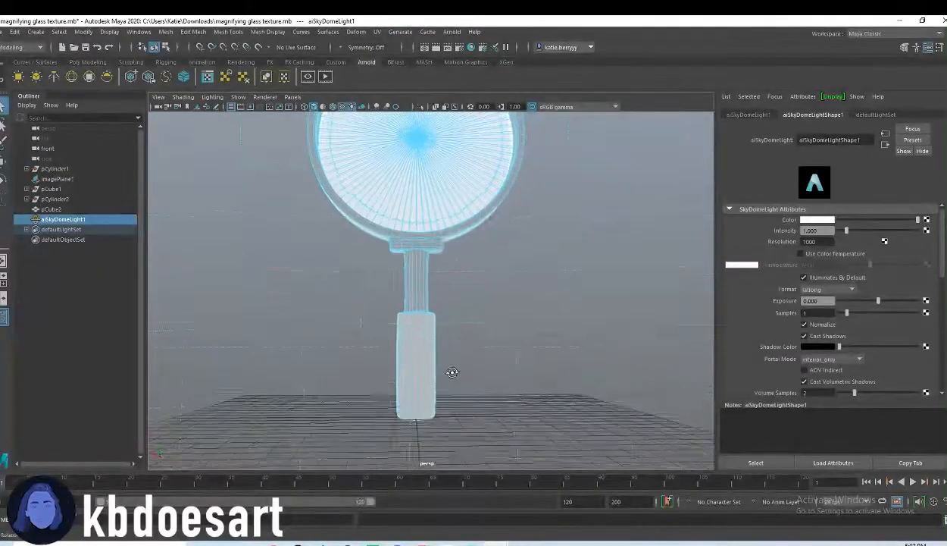
- Select all faces of the handle with a selection box in the front view, leaving out the stem
key(space)
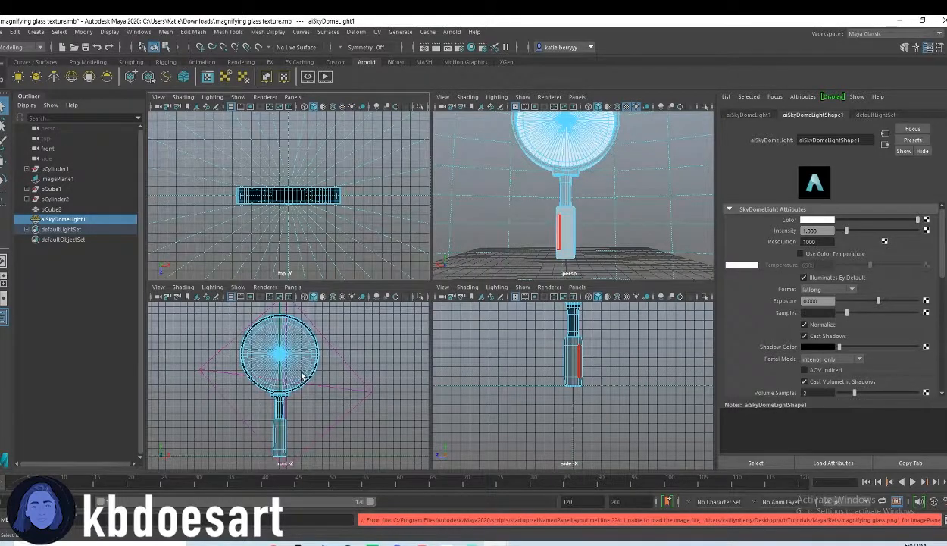
key(space)
scroll(497, 367, up, 5)
alt+middle_drag(485, 355, 470, 275)
drag(547, 460, 334, 259)
alt+right_drag(334, 259, 805, 262)
key(space)
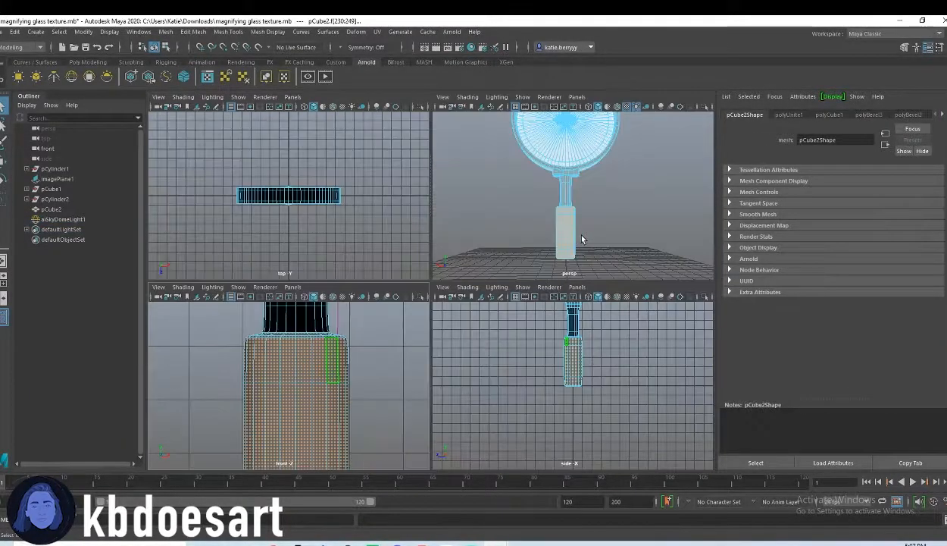
- In the perspective view, assign a new aiStandardSurface material to the handle faces and set its base colour to black
key(space)
alt+drag(468, 298, 415, 372)
alt+right_drag(415, 372, 482, 398)
alt+drag(482, 398, 535, 291)
alt+right_drag(535, 292, 436, 283)
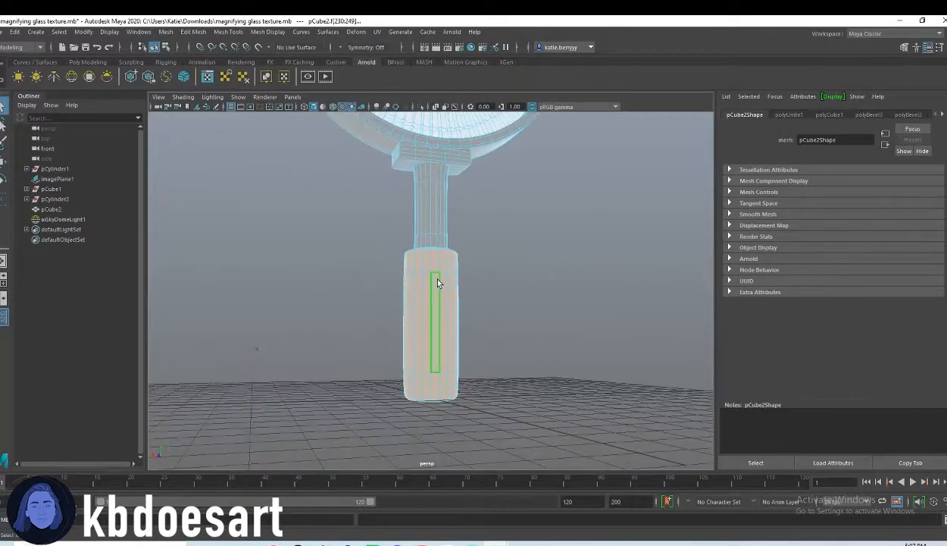
right_click(436, 282)
click(433, 525)
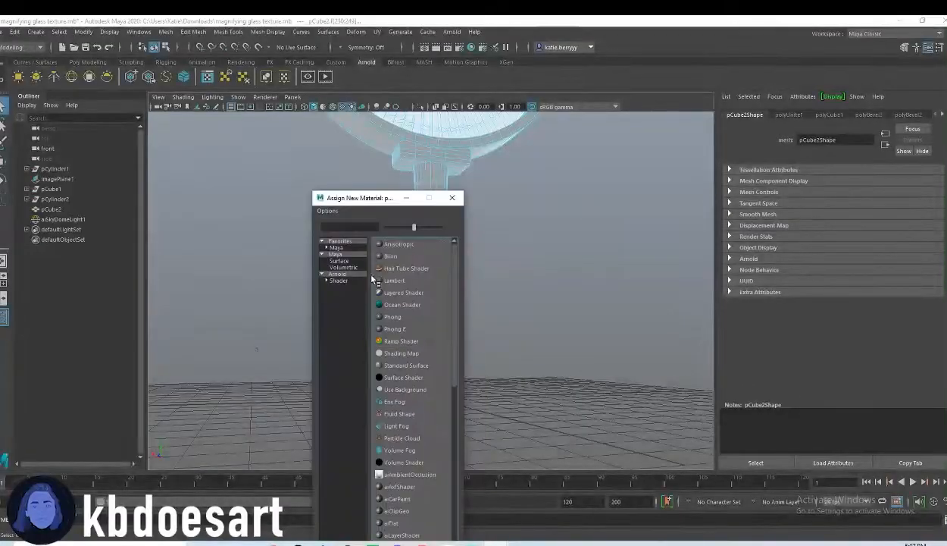
click(338, 275)
drag(382, 199, 343, 104)
click(384, 279)
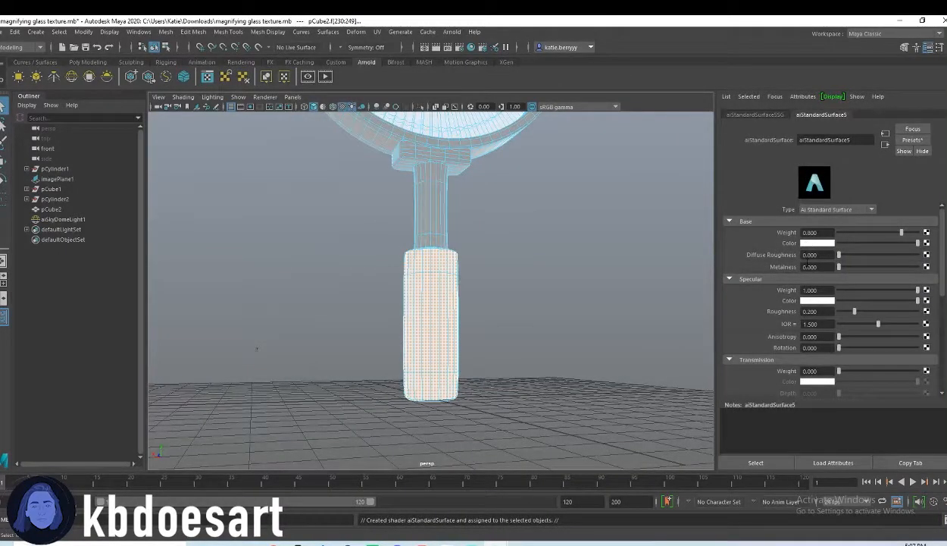
click(813, 243)
drag(771, 291, 731, 293)
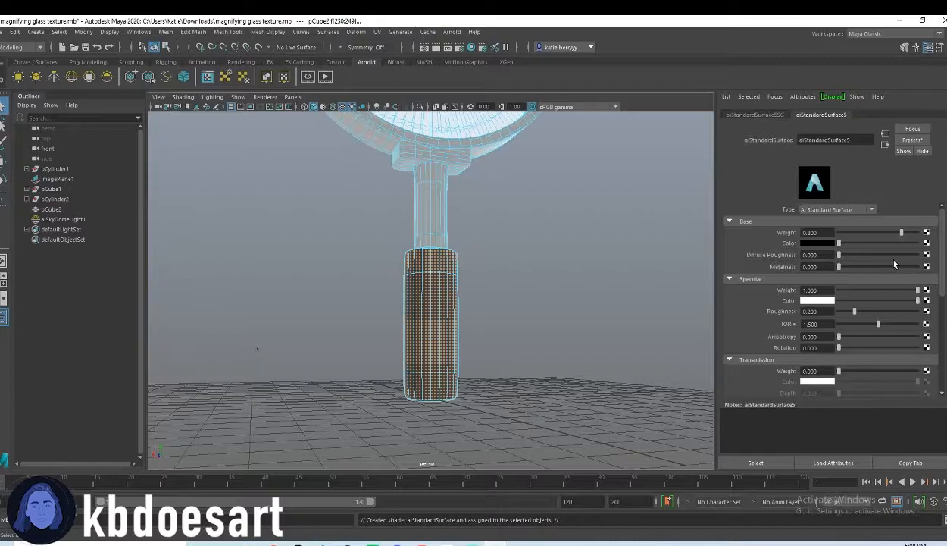
- Render the whole magnifying glass in Arnold RenderView and save the scene file, accepting the student version notice
alt+drag(598, 251, 533, 262)
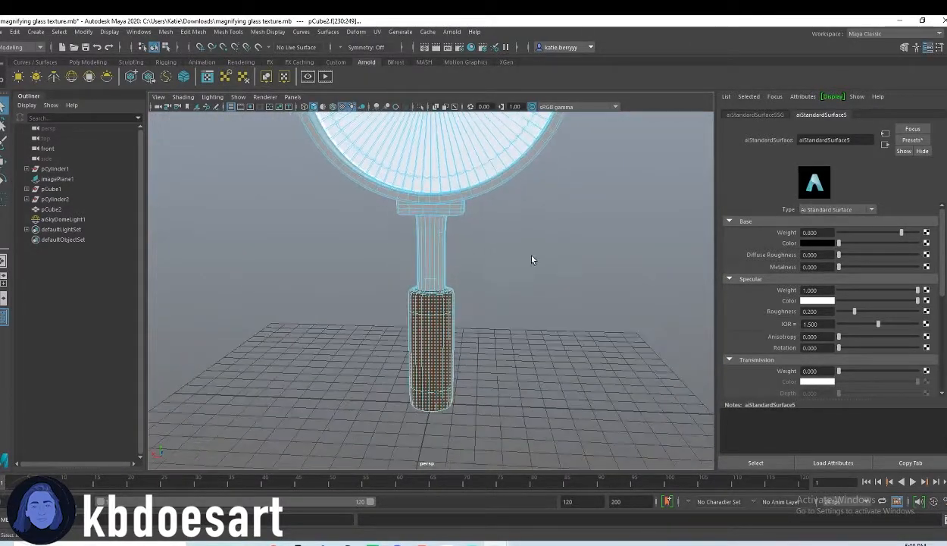
alt+right_drag(533, 263, 447, 282)
alt+drag(447, 282, 626, 296)
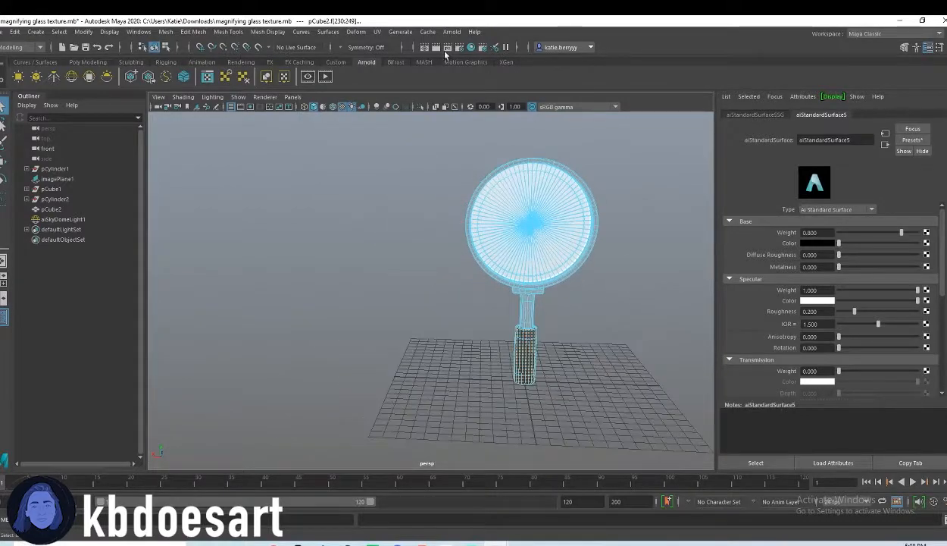
click(444, 33)
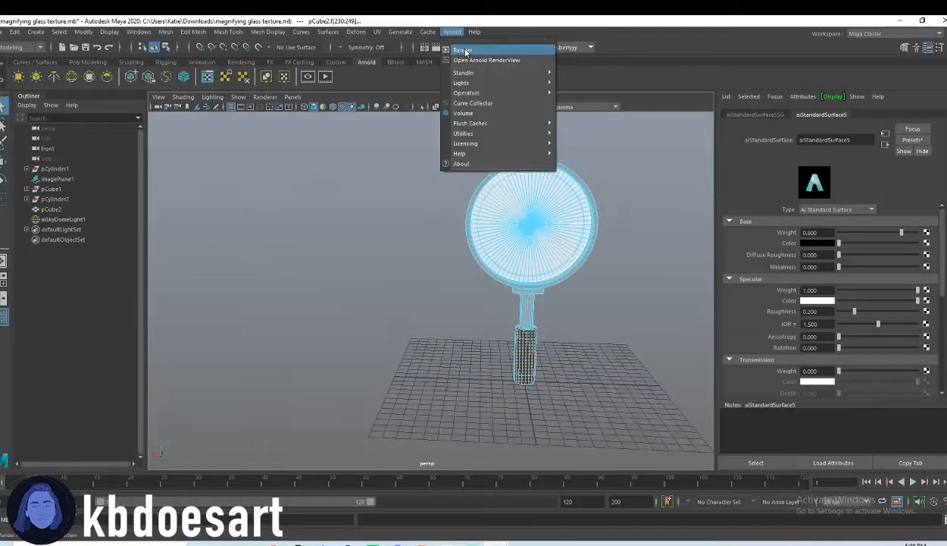
click(462, 50)
key(ctrl+s)
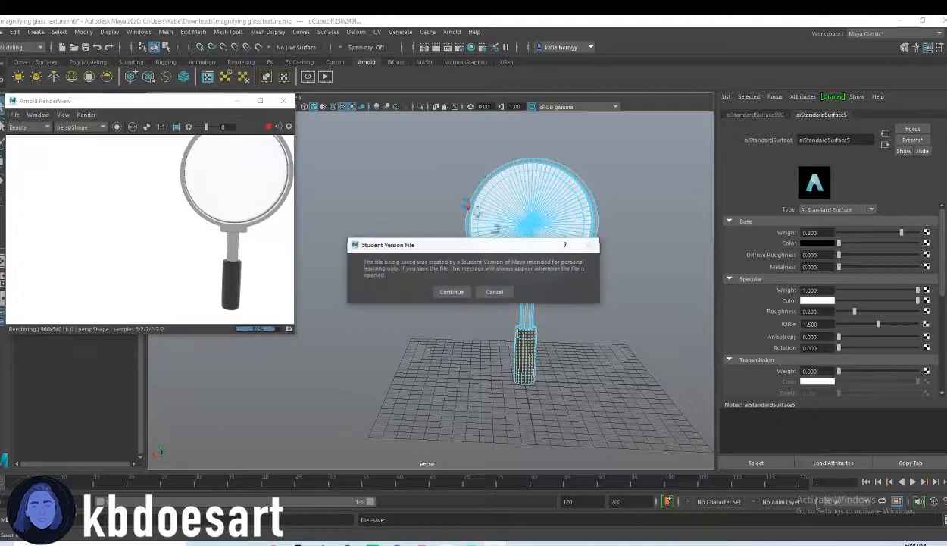
click(443, 286)
- Enlarge the Arnold RenderView window and inspect the rendered magnifying glass up close and from an angle
scroll(238, 236, down, 1)
middle_drag(239, 236, 199, 229)
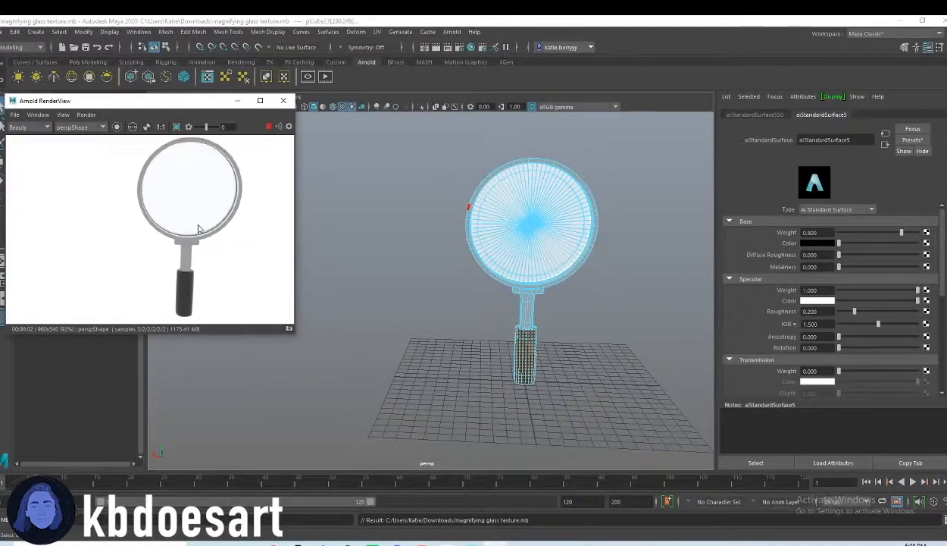
drag(294, 338, 436, 470)
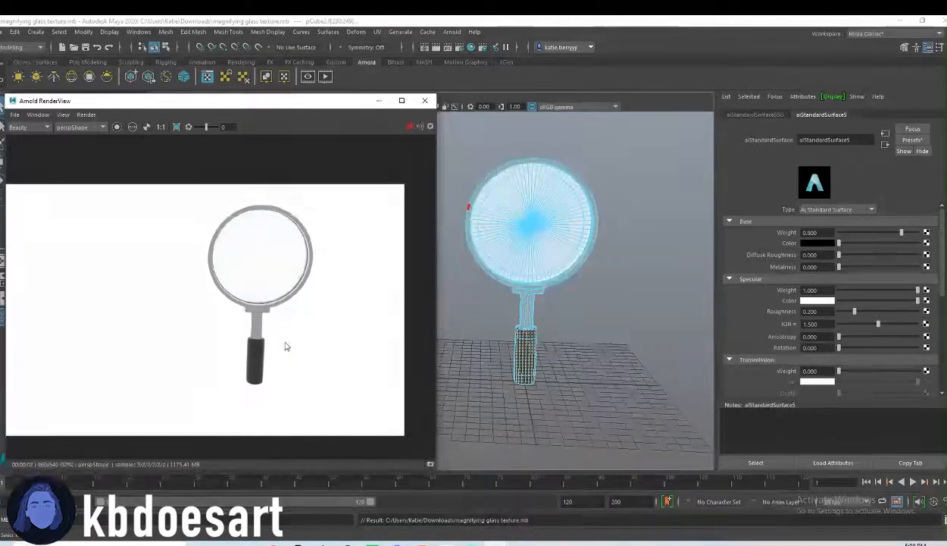
scroll(655, 317, up, 3)
key(f)
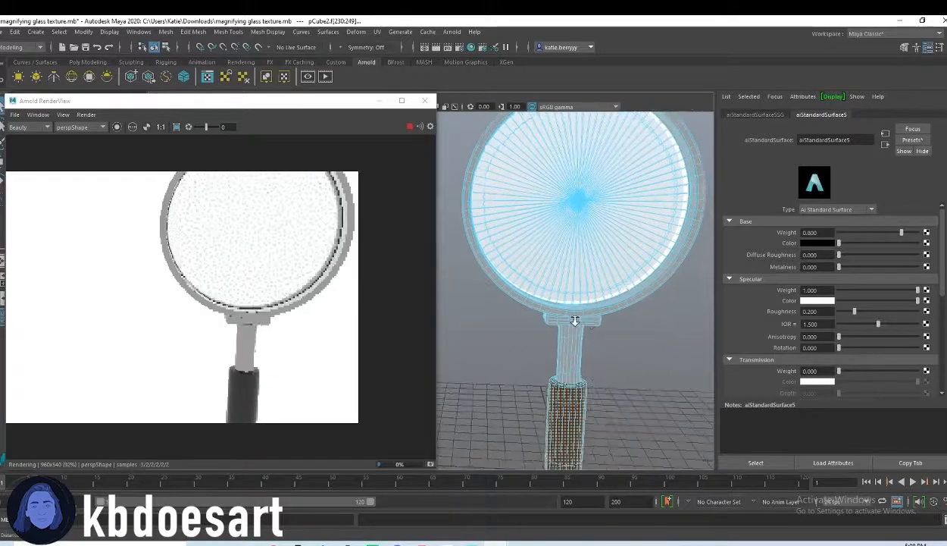
alt+drag(652, 274, 587, 347)
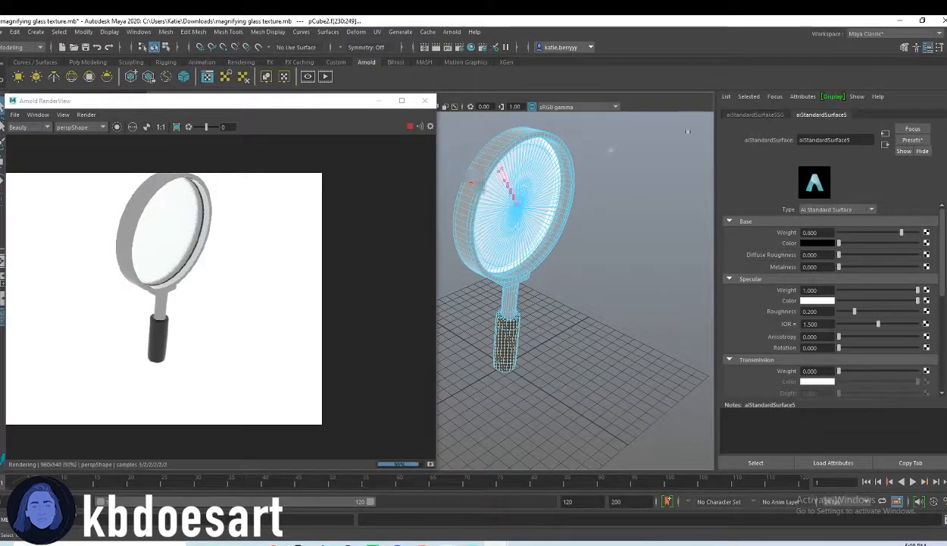
- Return the model to object mode and review the attributes of its aiStandardSurface4 and aiStandardSurface5 materials
right_click(535, 144)
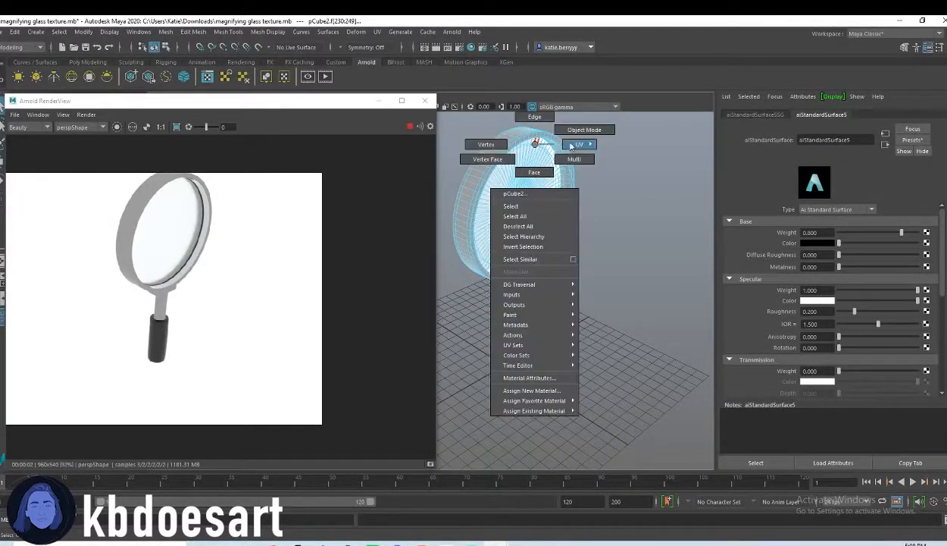
right_drag(563, 147, 618, 137)
click(943, 116)
click(943, 116)
click(943, 116)
click(943, 116)
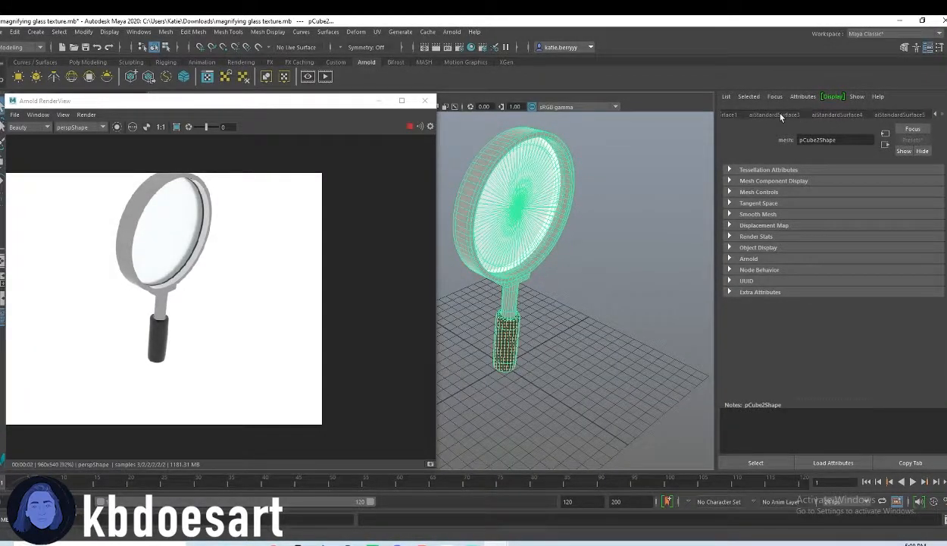
click(781, 116)
click(848, 115)
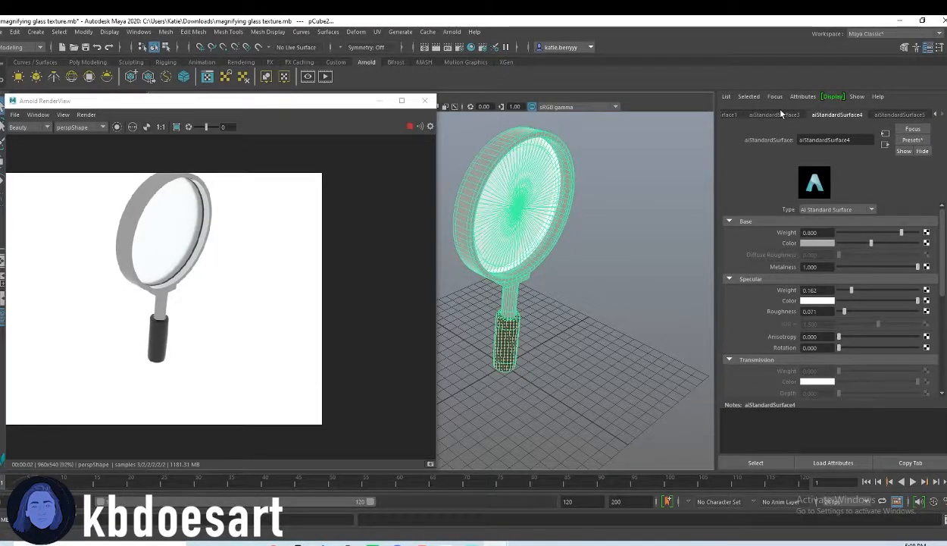
click(899, 115)
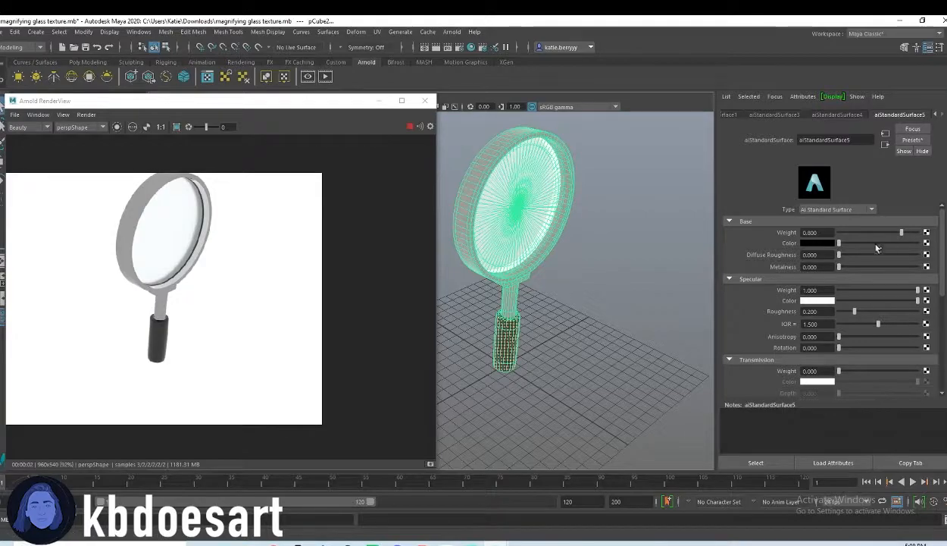
- Create a polygon plane under the magnifying glass and scale it up beyond the grid as a floor
drag(211, 332, 223, 355)
alt+drag(701, 393, 561, 377)
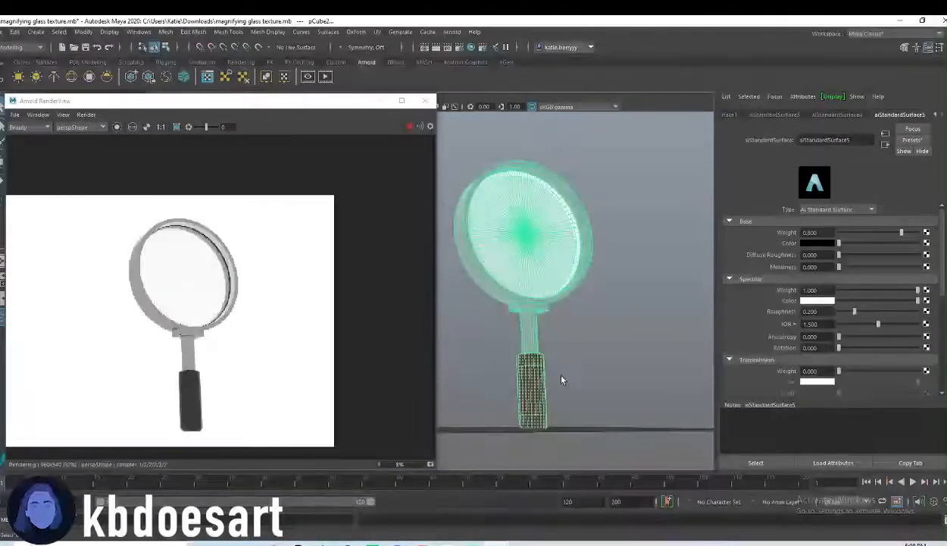
scroll(562, 379, up, 5)
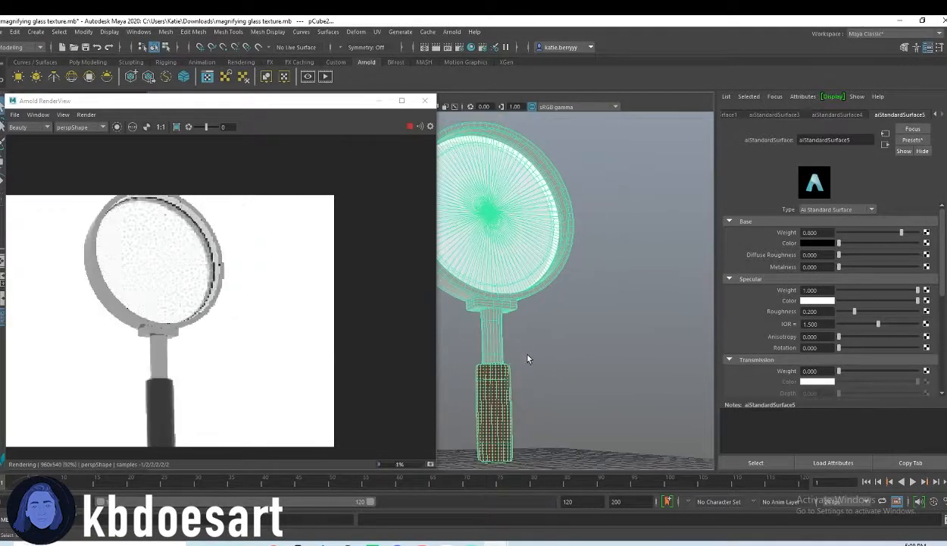
click(89, 63)
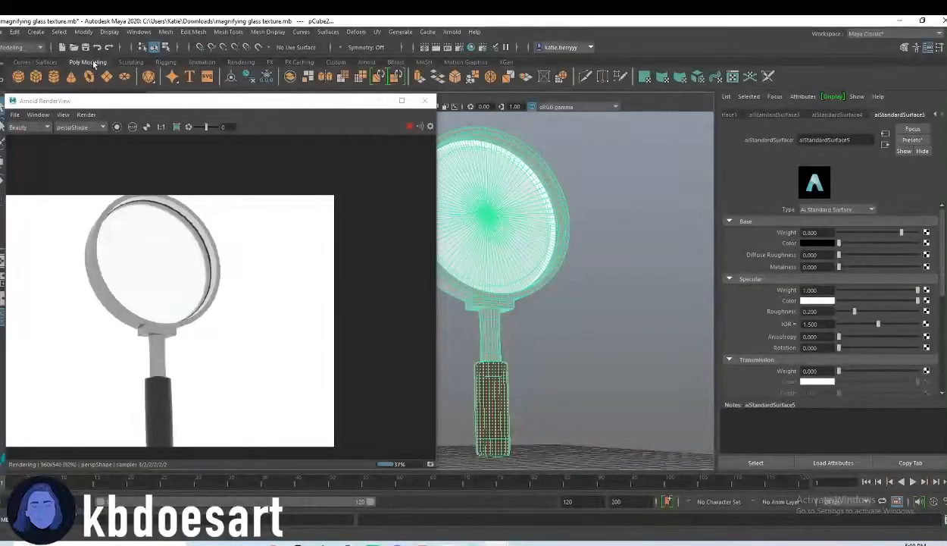
click(107, 76)
key(r)
alt+drag(543, 408, 548, 450)
- Assign a new Arnold aiStandardSurface material to the floor plane under the magnifying glass
alt+drag(482, 369, 574, 373)
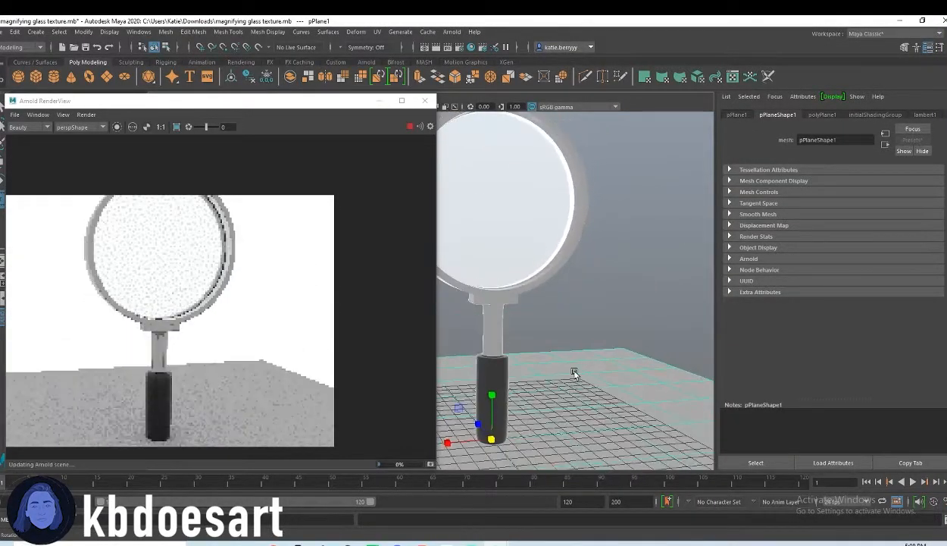
right_click(589, 358)
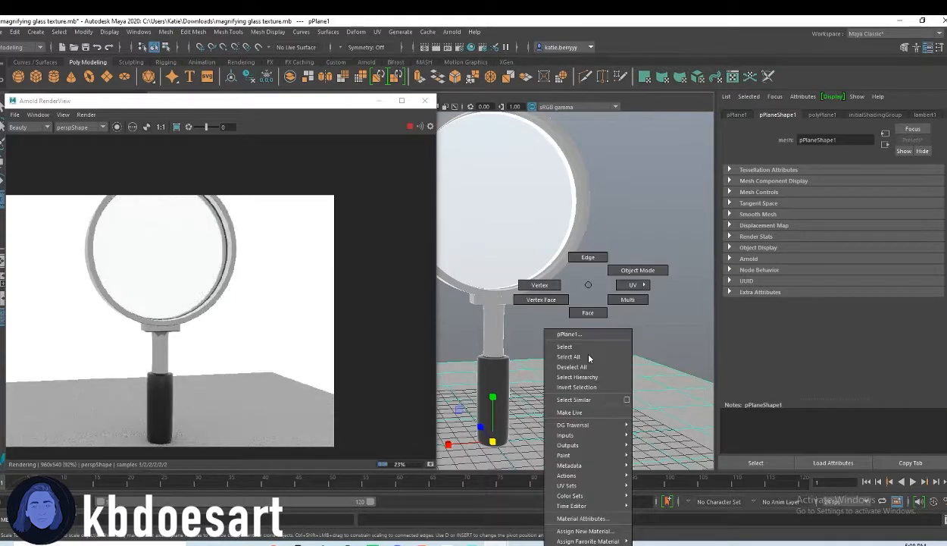
click(584, 531)
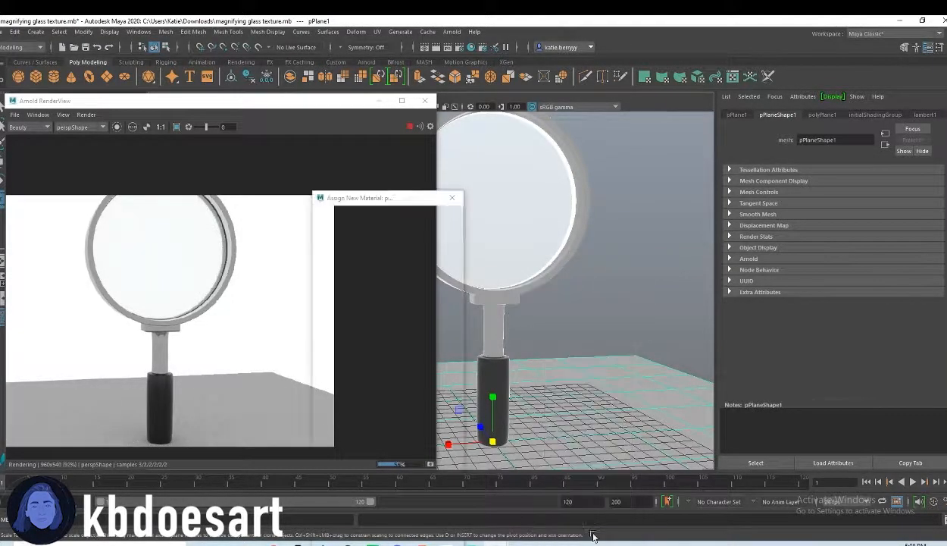
click(366, 198)
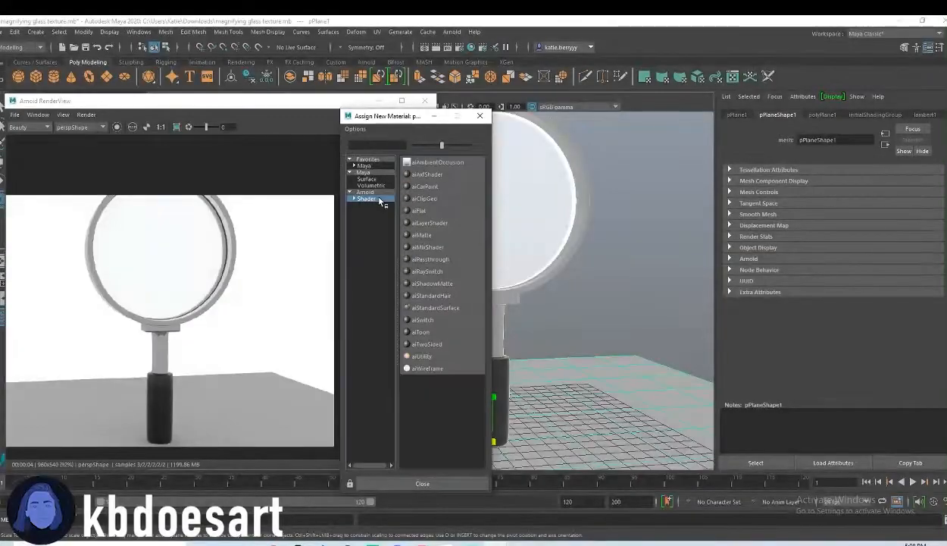
click(437, 308)
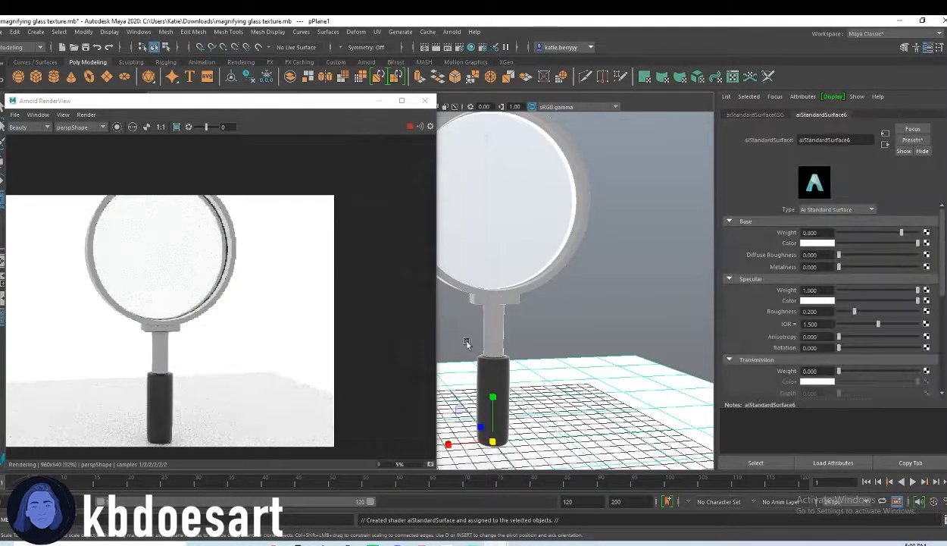
- Connect a Checker texture to the base color of the floor plane's material
click(926, 243)
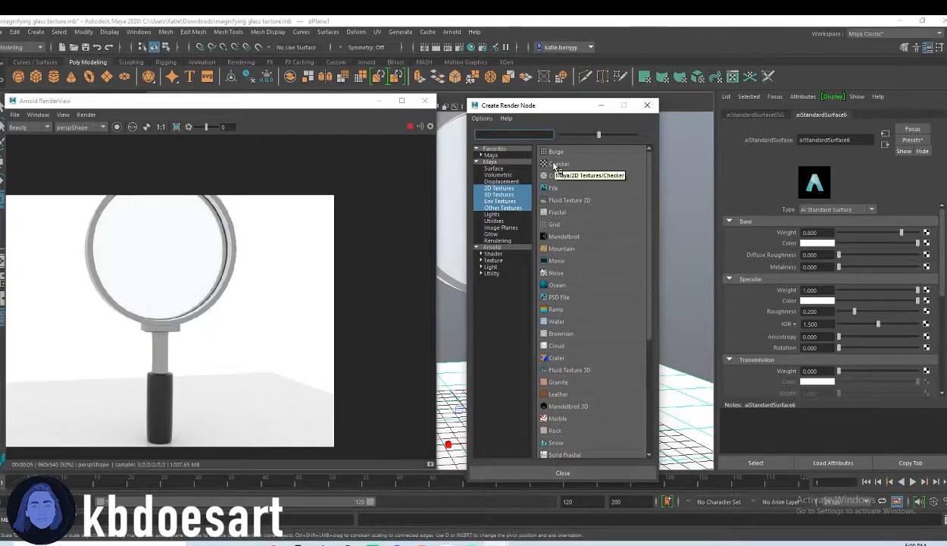
click(554, 166)
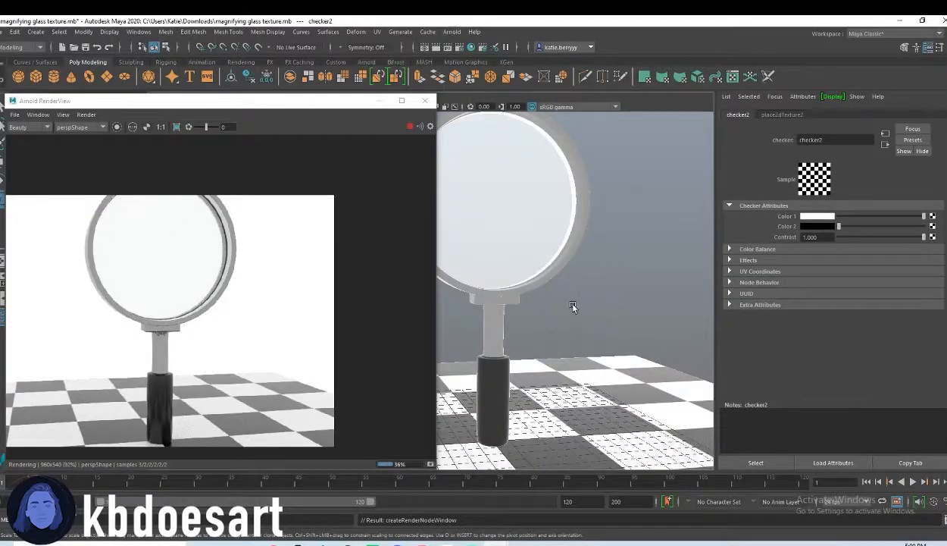
alt+drag(590, 324, 638, 354)
mouse_move(640, 354)
alt+right_down()
mouse_move(673, 342)
mouse_move(650, 349)
alt+right_up()
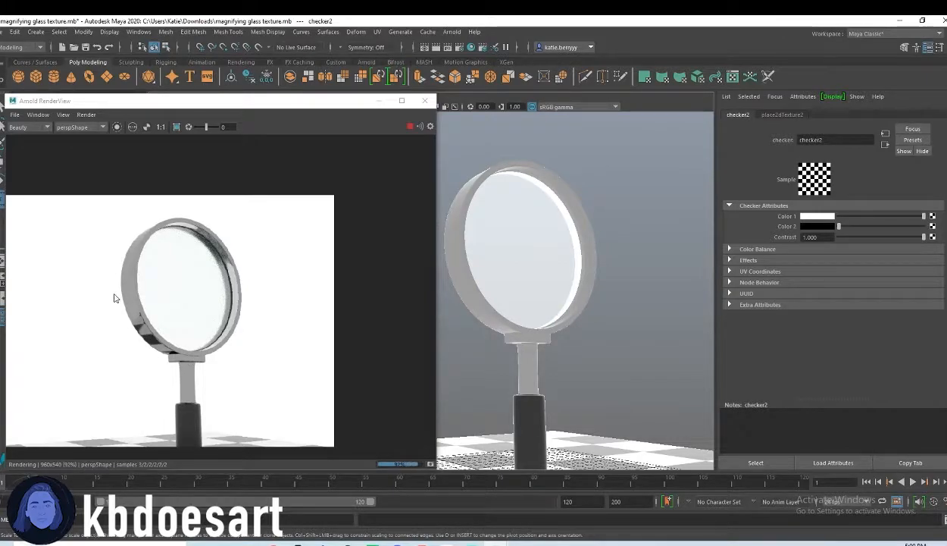
- Set the base color of the lens material aiStandardSurface3 on the magnifying glass to a stronger light cyan
click(546, 218)
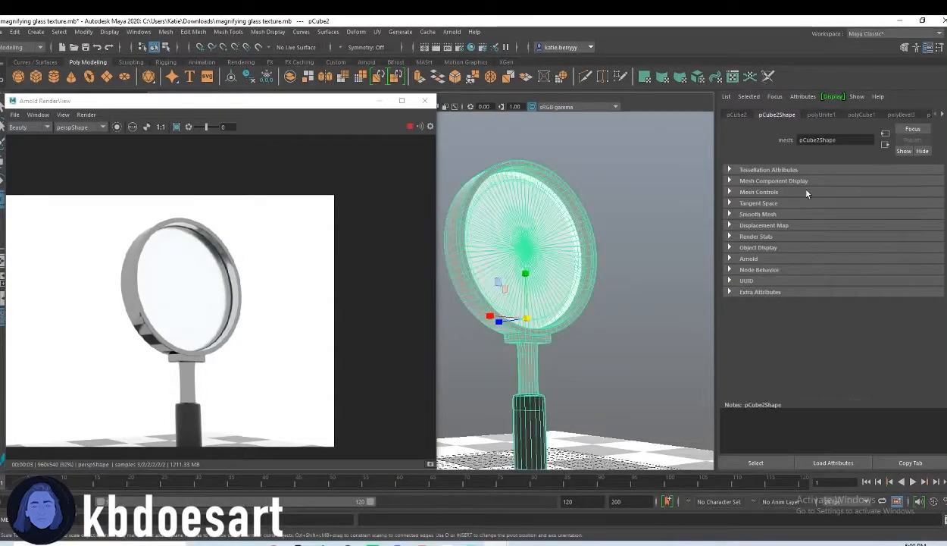
click(944, 114)
click(944, 114)
click(943, 115)
click(944, 114)
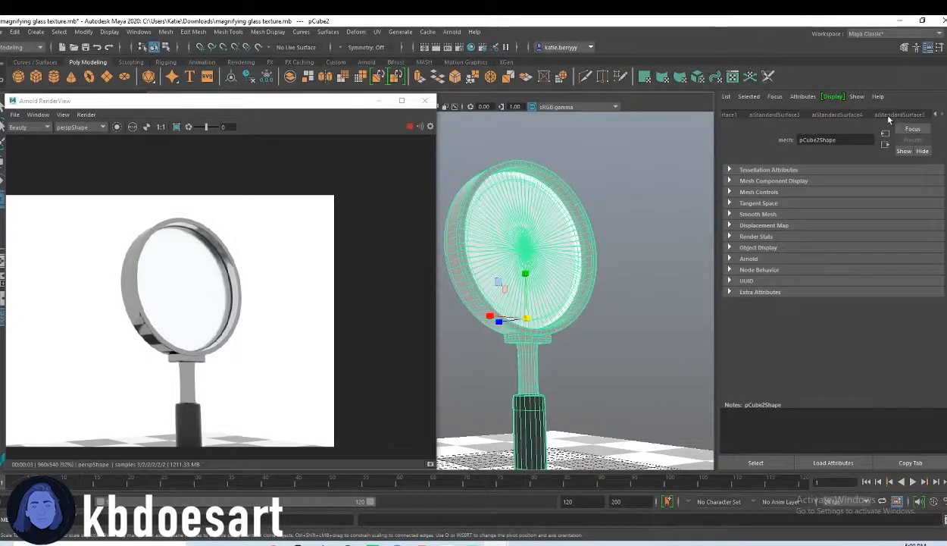
click(774, 114)
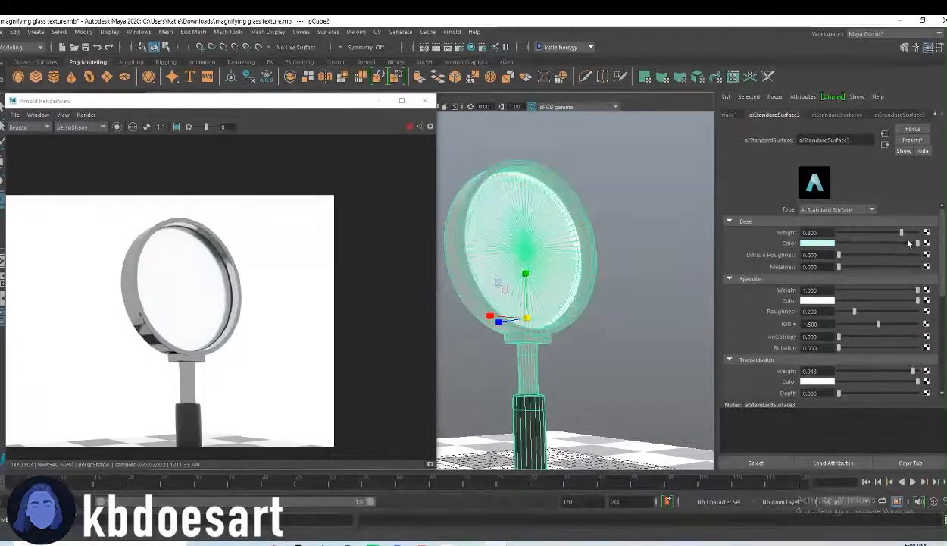
click(817, 243)
click(817, 281)
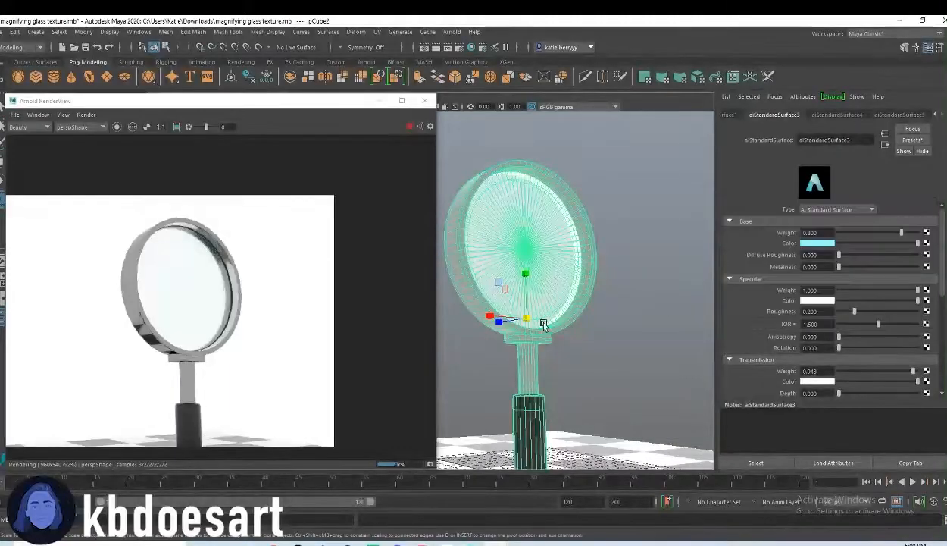
- Set the lens material's diffuse roughness to 1 and its specular weight to 0
alt+drag(667, 327, 598, 349)
drag(839, 267, 879, 259)
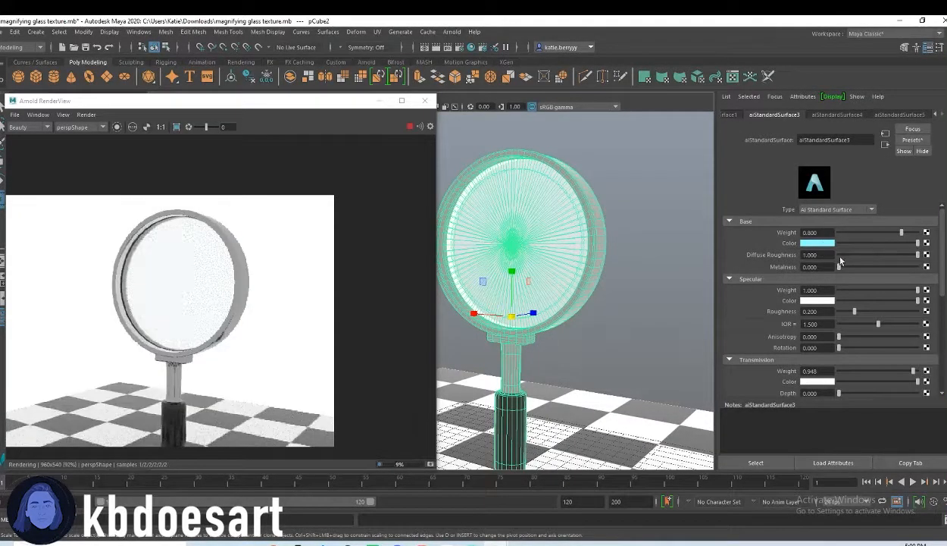
scroll(837, 284, down, 2)
click(857, 261)
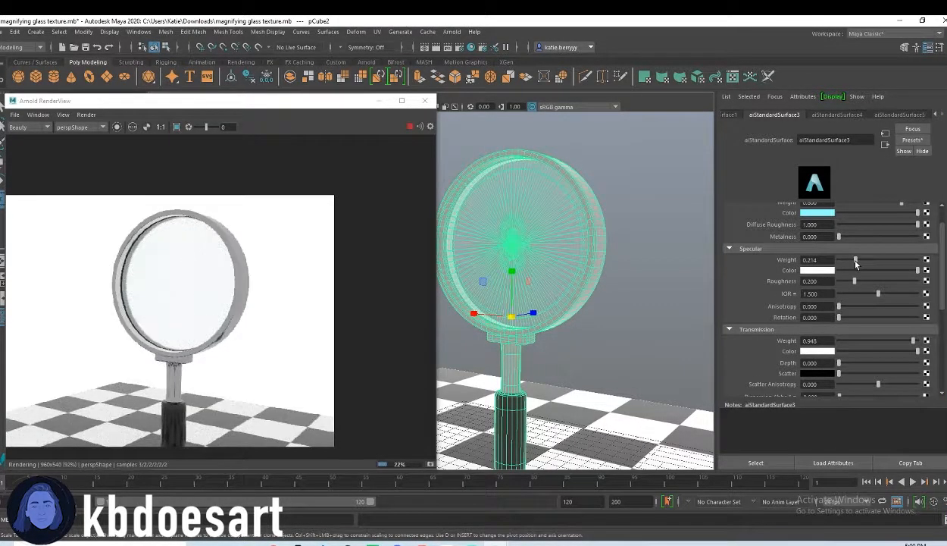
drag(857, 260, 832, 261)
drag(718, 273, 945, 291)
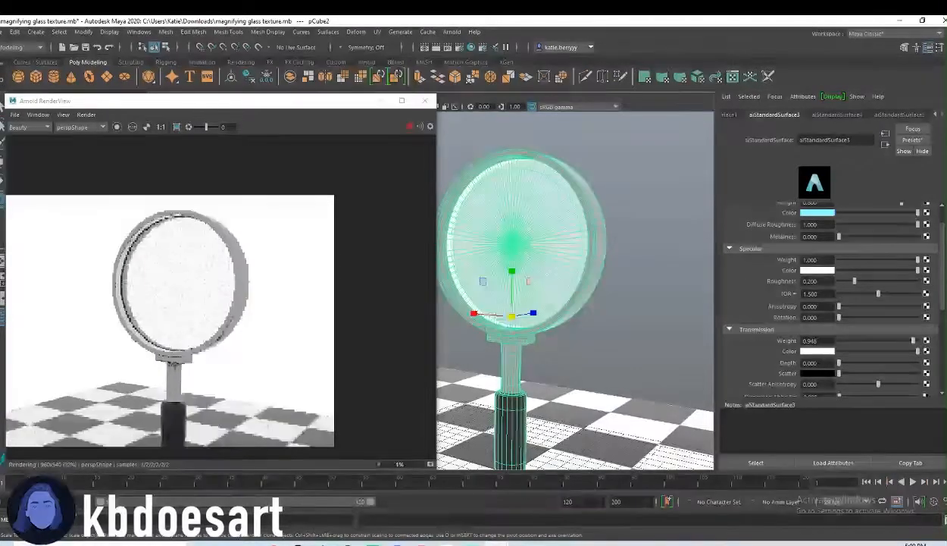
click(839, 260)
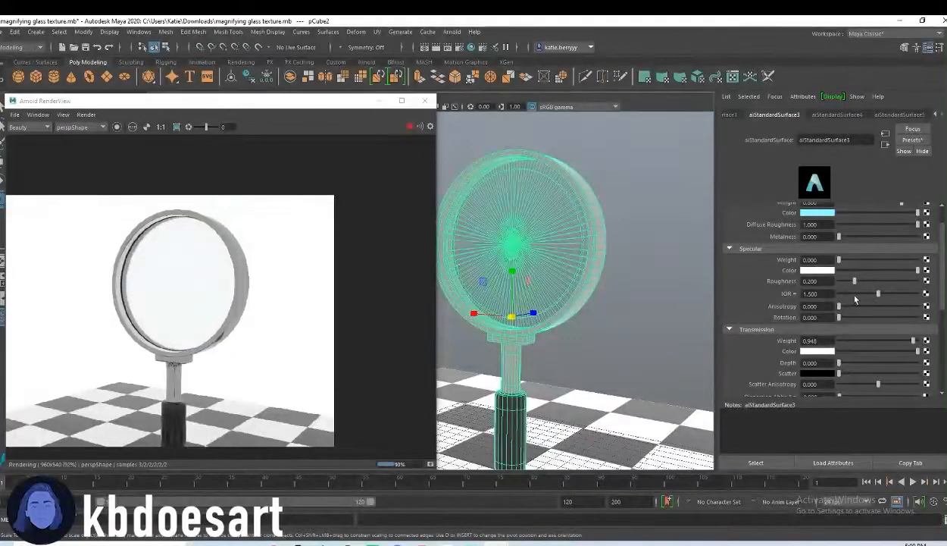
- Set the lens material's specular roughness to 0 and its transmission weight to 0.877
drag(856, 281, 719, 297)
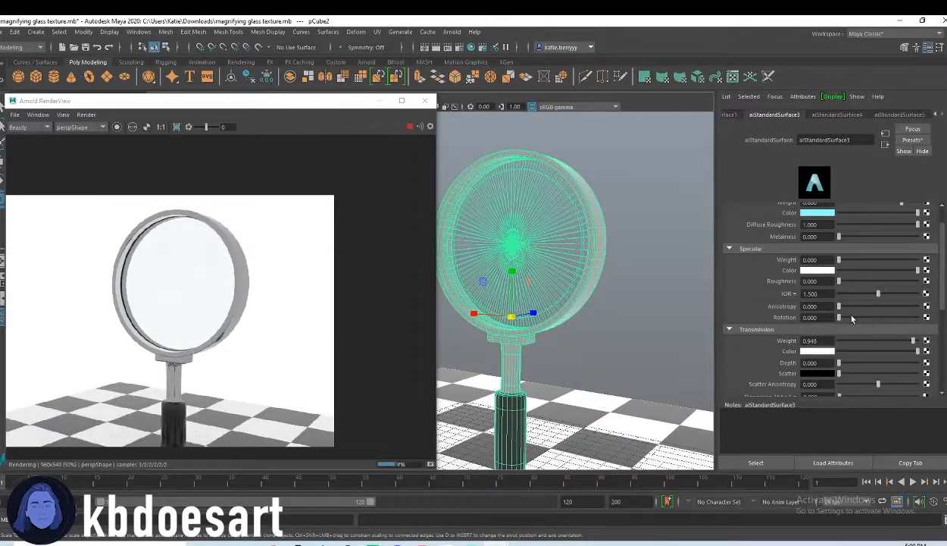
scroll(851, 319, down, 1)
drag(853, 313, 908, 331)
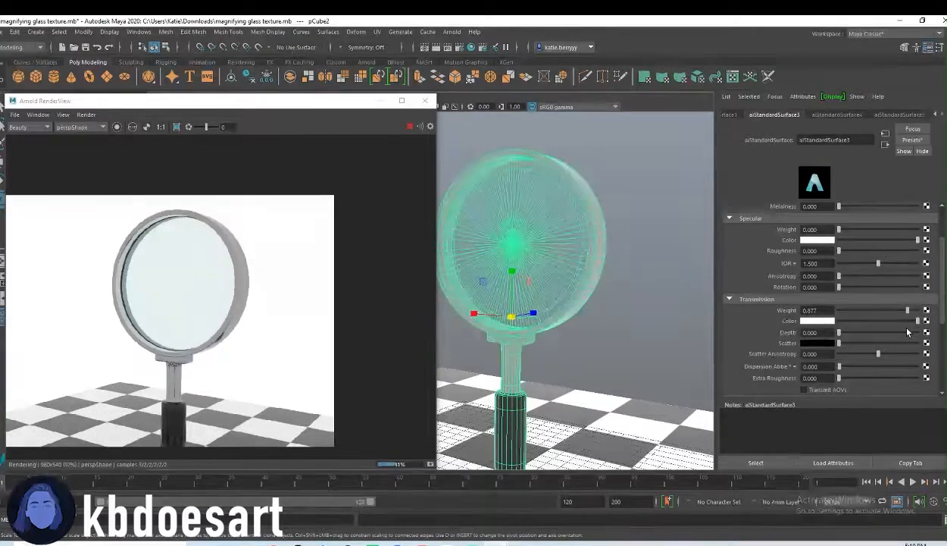
- Try the recently used light cyan as the lens material's transmission color with a transmission weight of 0.961, and undo both changes
scroll(864, 341, down, 1)
click(826, 292)
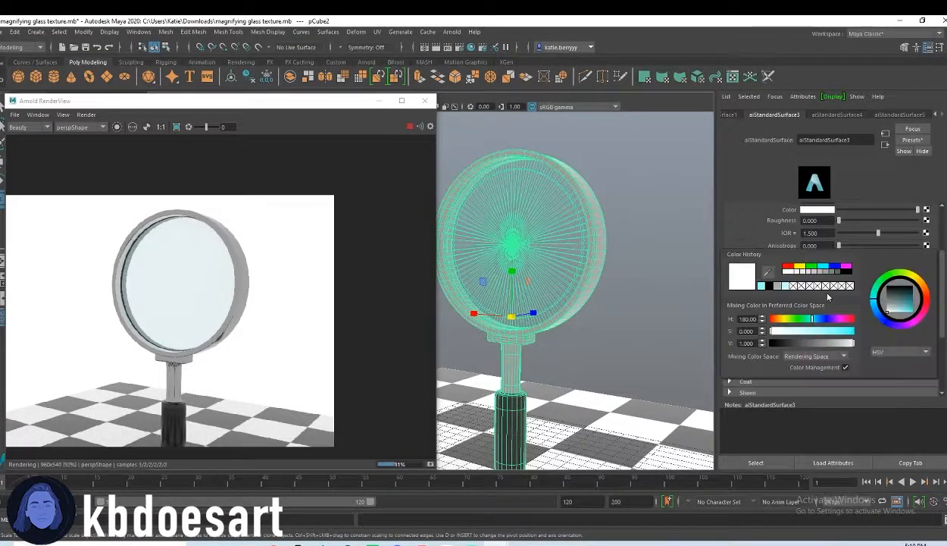
click(764, 286)
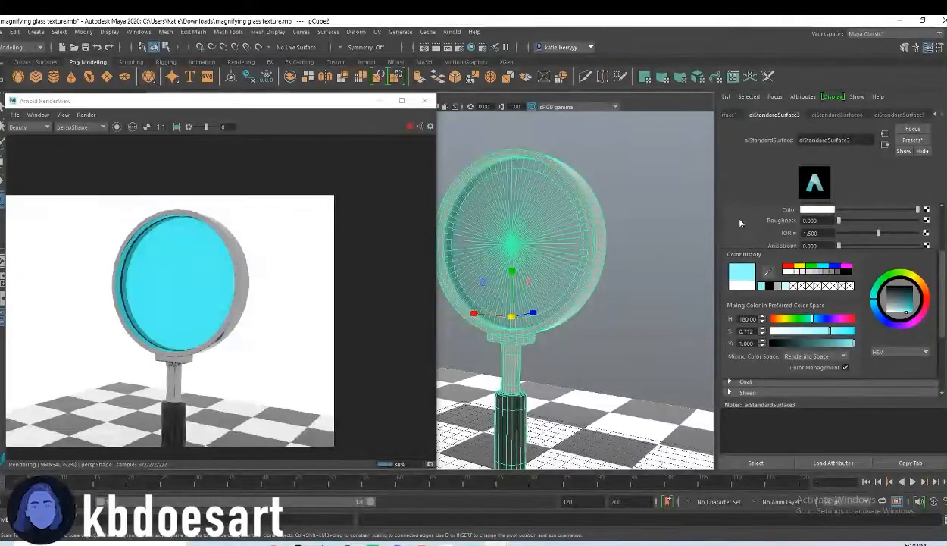
drag(908, 280, 914, 286)
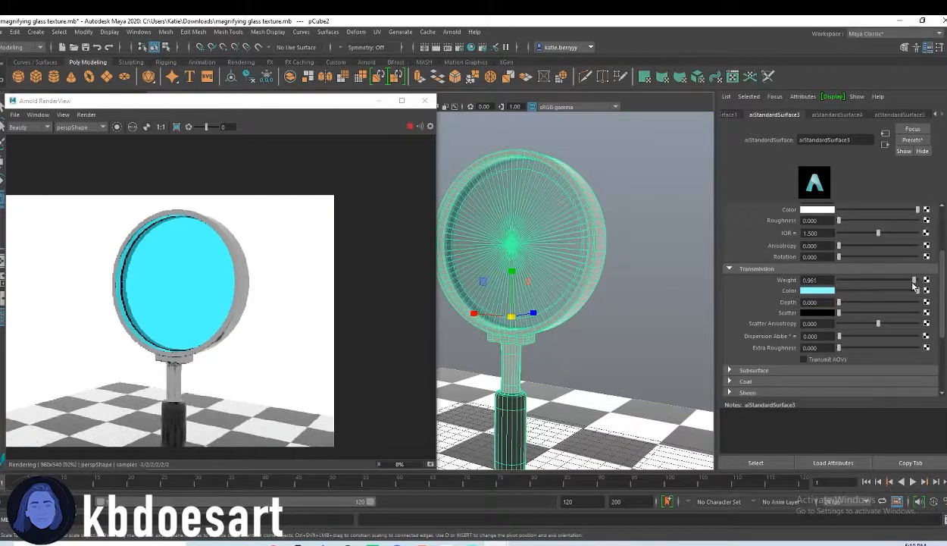
key(ctrl+z)
key(ctrl+z)
key(ctrl+z)
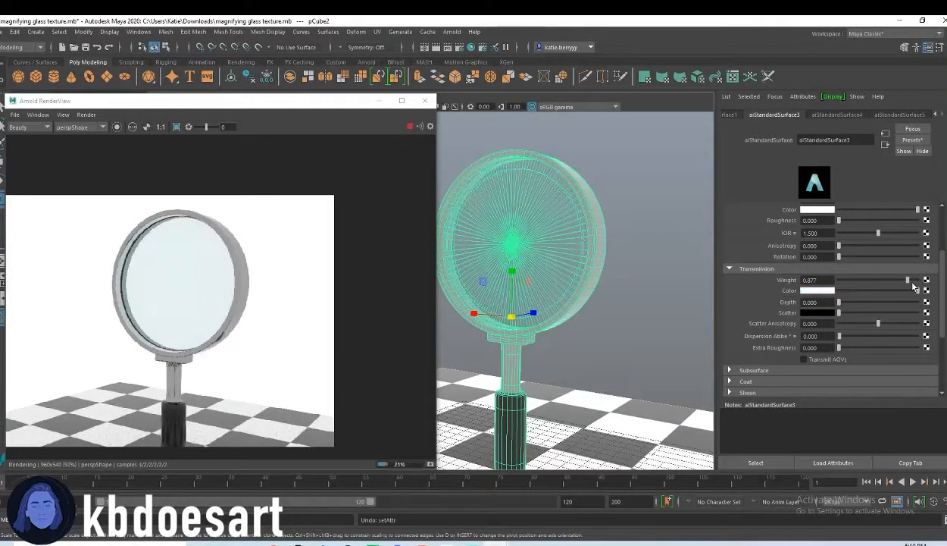
- Set the lens material's transmission depth to 100 and turn on smooth mesh preview for the magnifying glass
scroll(887, 322, down, 1)
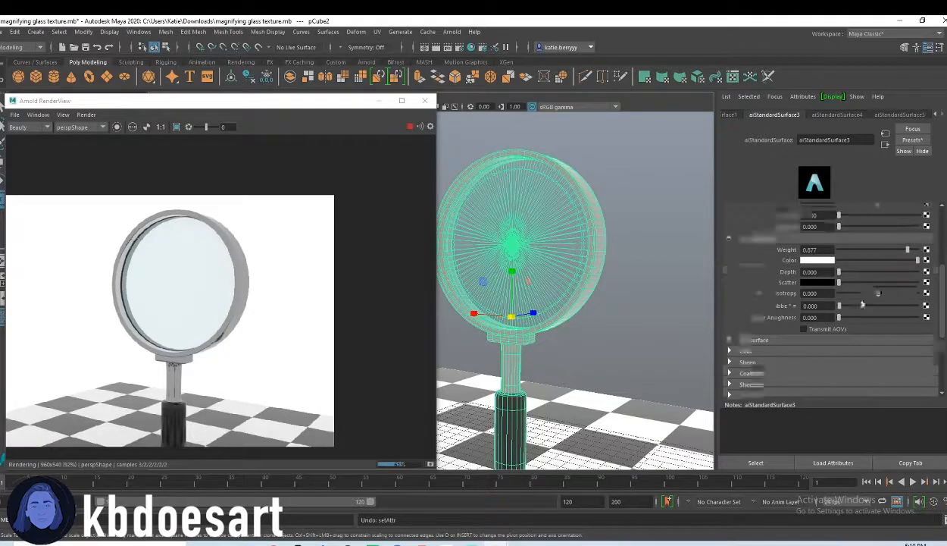
drag(839, 273, 920, 273)
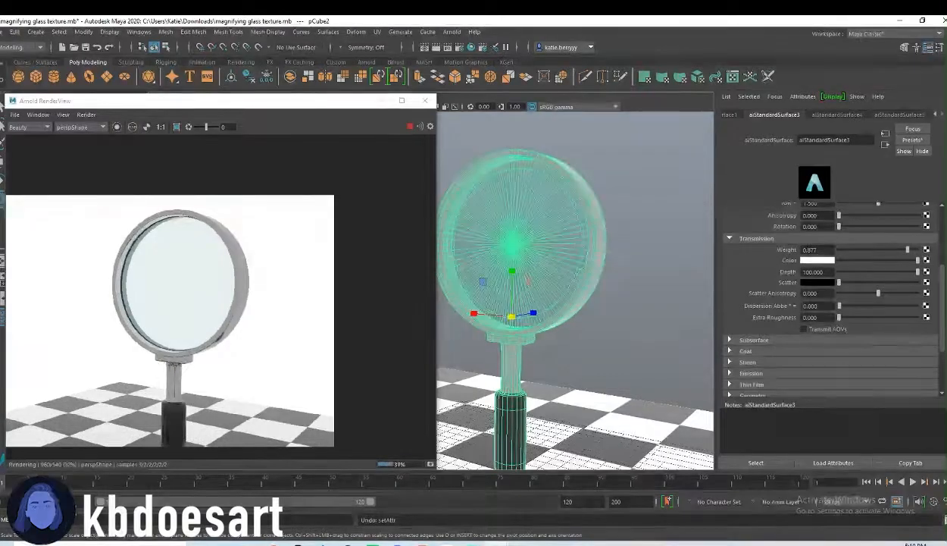
alt+drag(549, 387, 600, 373)
key(3)
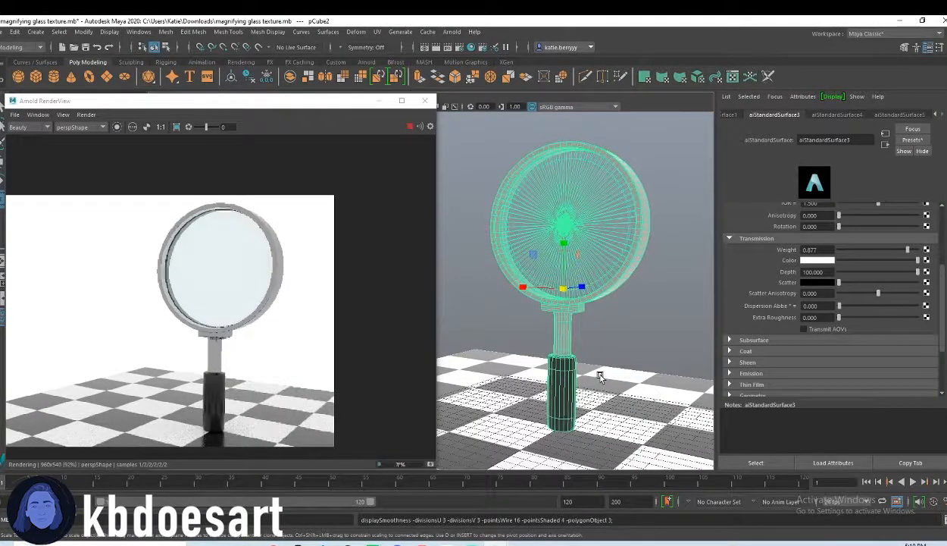
- Select the Arnold skydome light around the scene and show its attributes
click(599, 330)
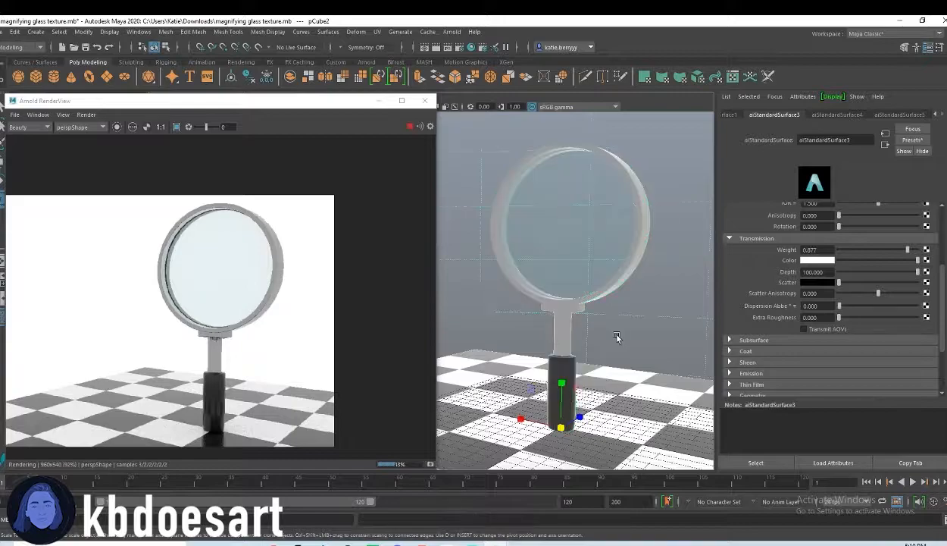
click(608, 380)
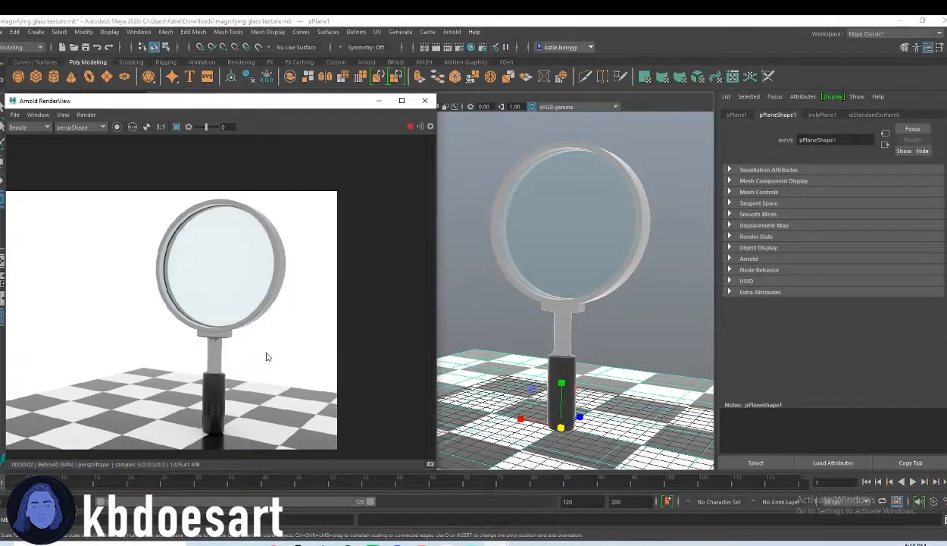
click(461, 293)
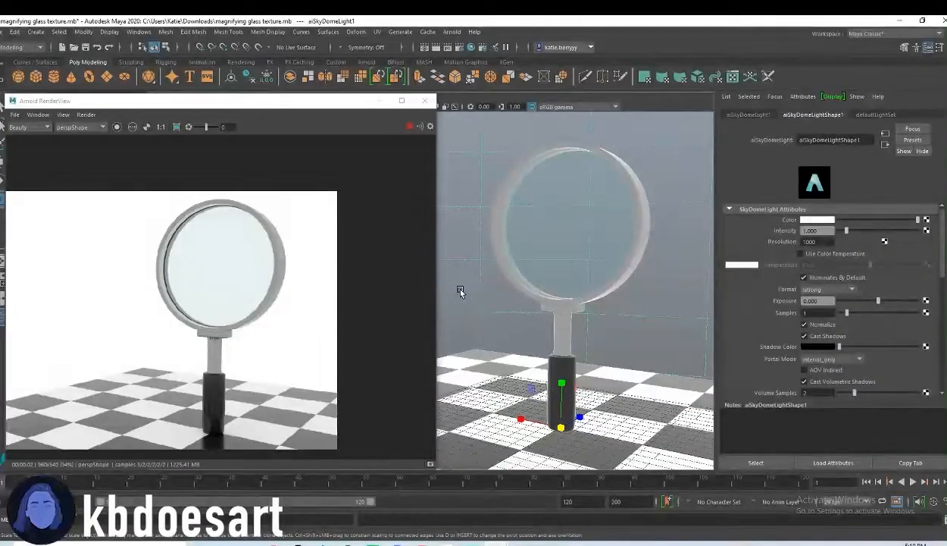